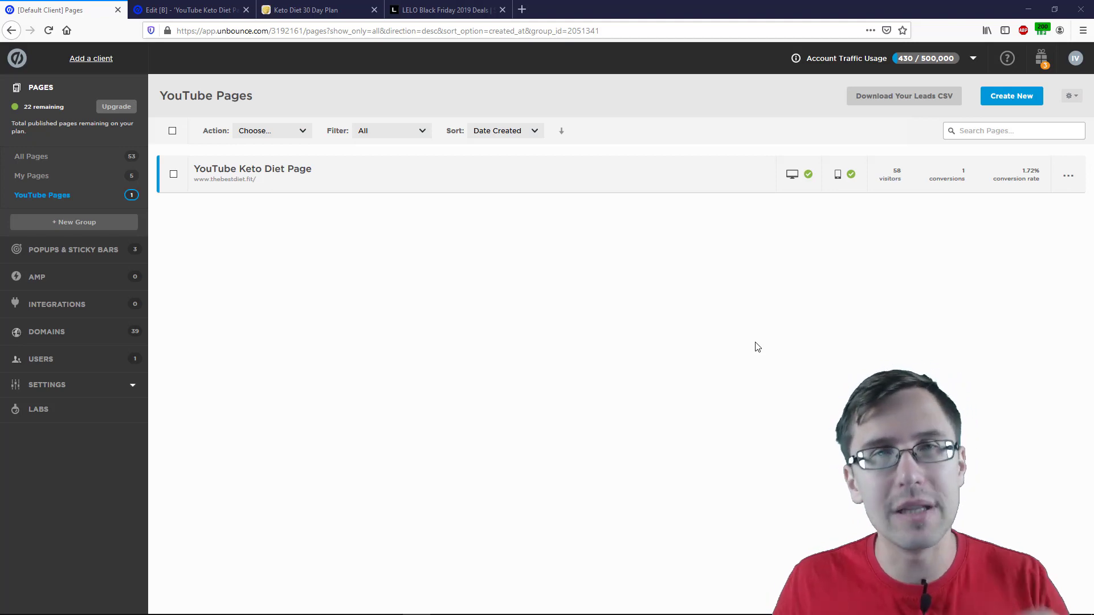
- Switch to the LELO Black Friday 2019 Deals tab
click(429, 11)
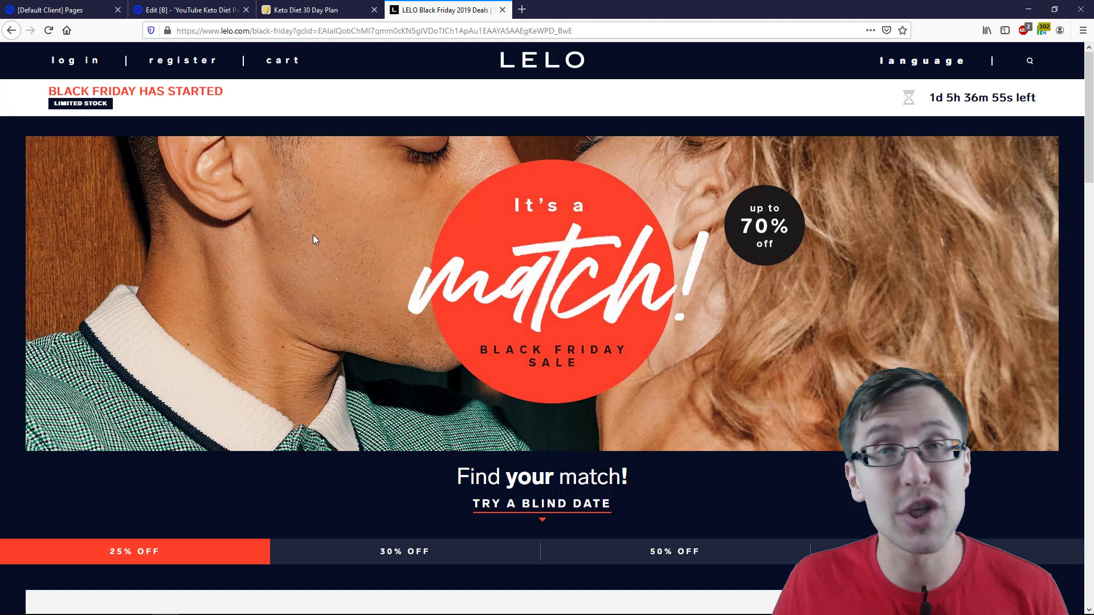
- Highlight the Black Friday heading and banner, then scroll through the product cards
drag(73, 92, 91, 92)
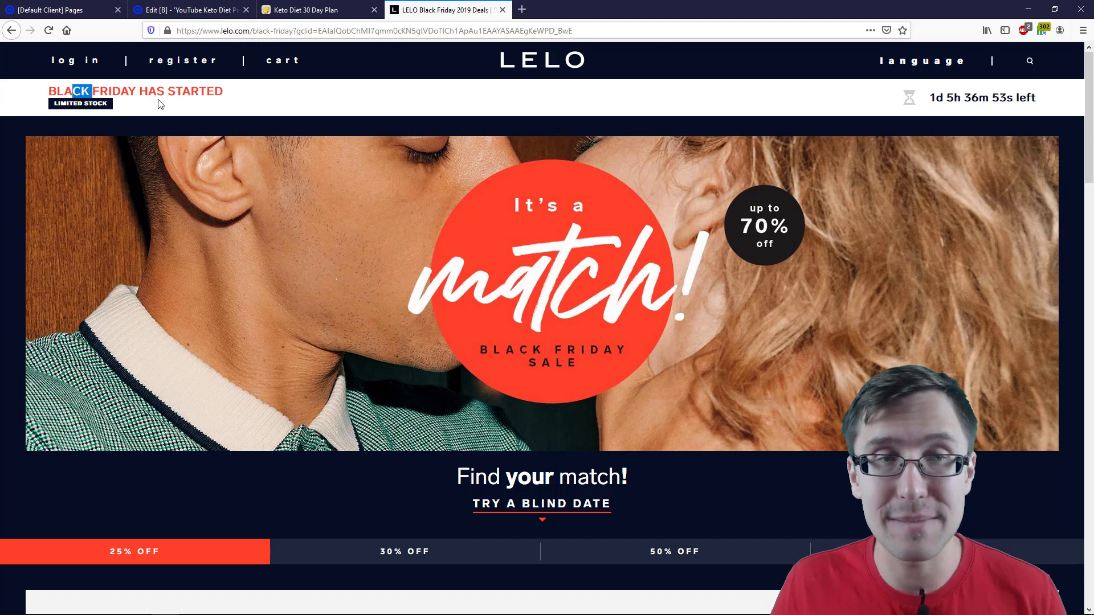
drag(159, 104, 188, 100)
drag(302, 118, 289, 156)
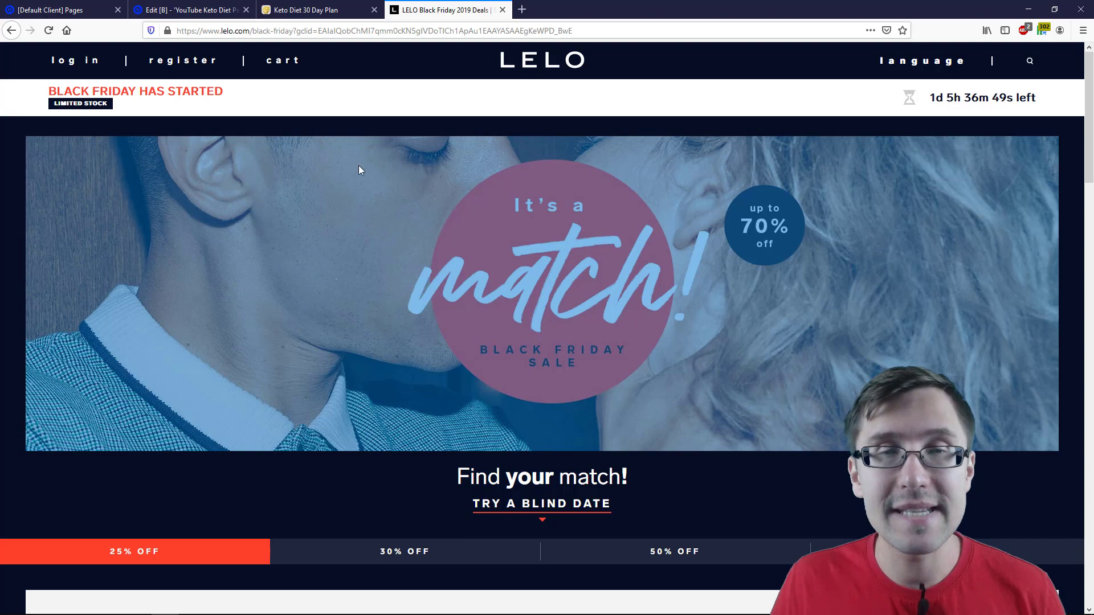
click(379, 112)
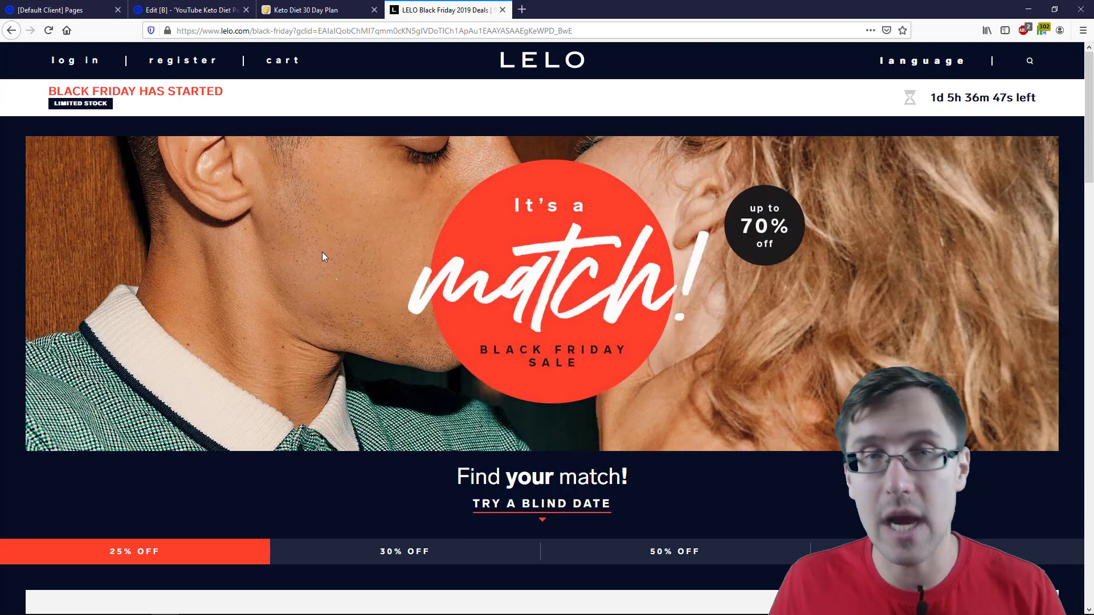
scroll(280, 274, down, 3)
scroll(279, 272, down, 3)
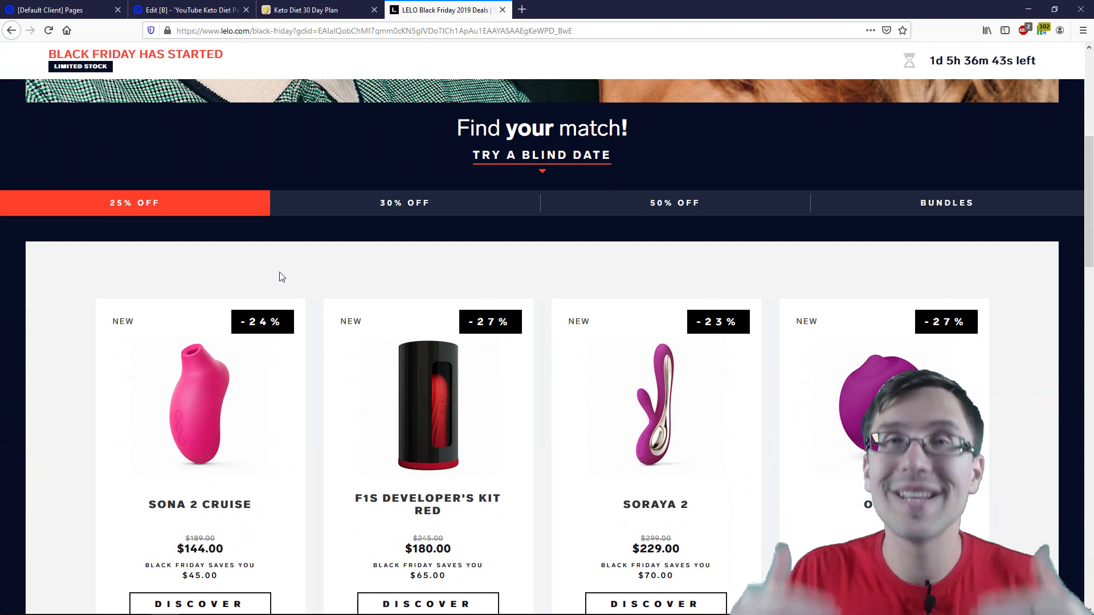
scroll(279, 277, down, 6)
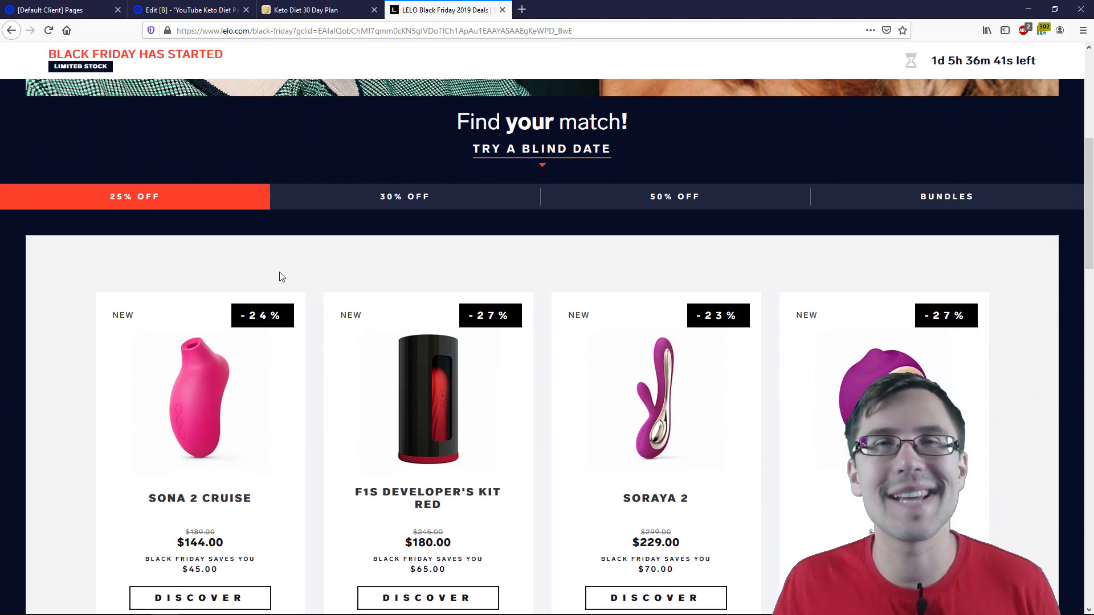
scroll(279, 277, up, 9)
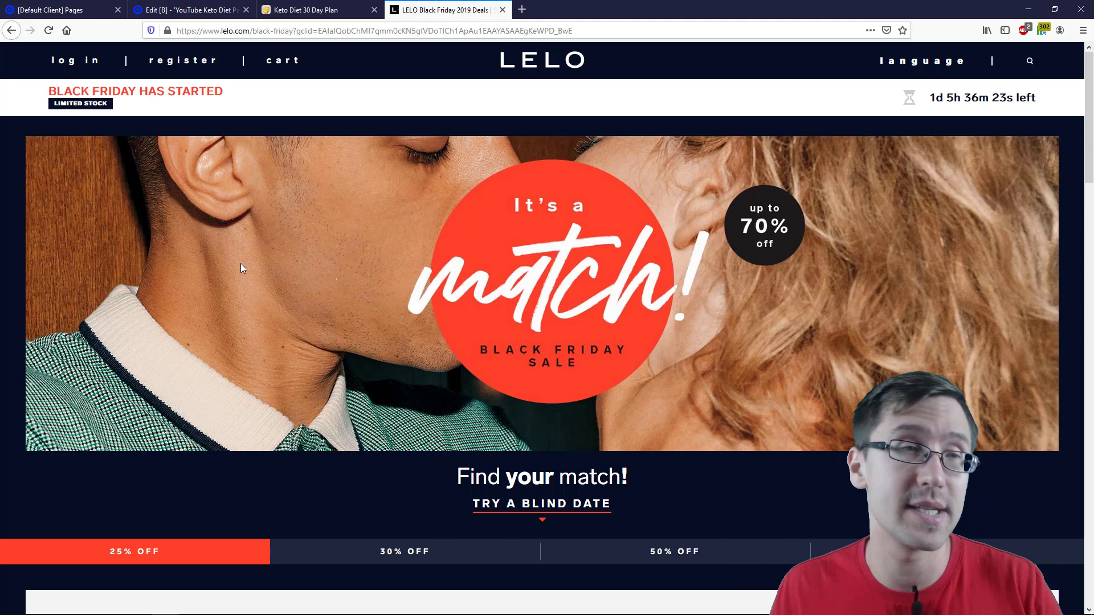
- Reselect the FRIDAY heading text, scroll back up, and close the LELO tab
drag(80, 91, 157, 91)
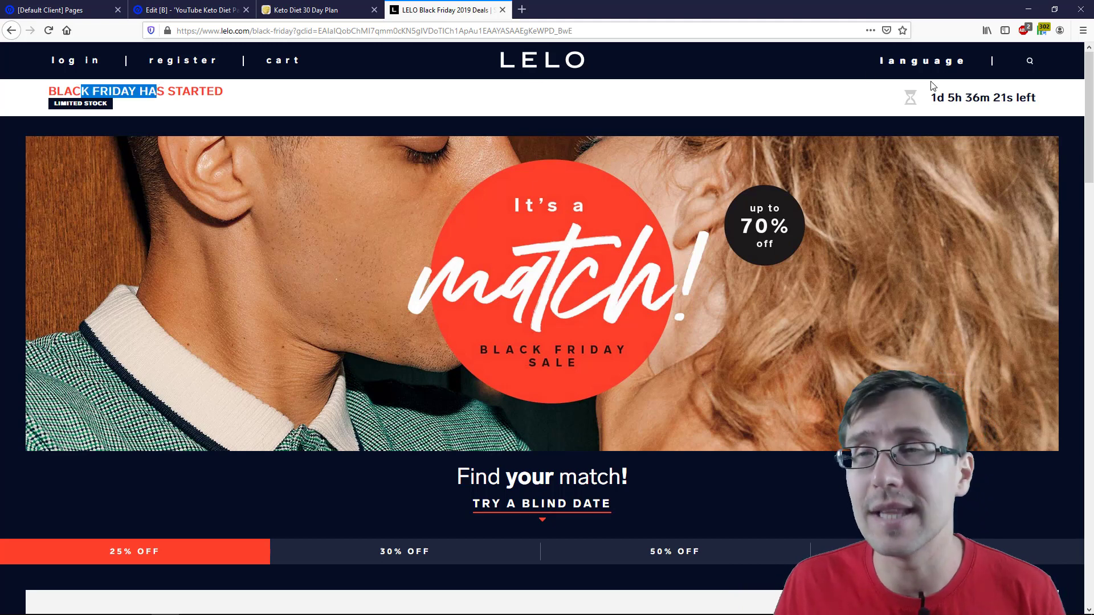
click(866, 93)
drag(90, 86, 149, 91)
click(254, 101)
scroll(375, 347, down, 5)
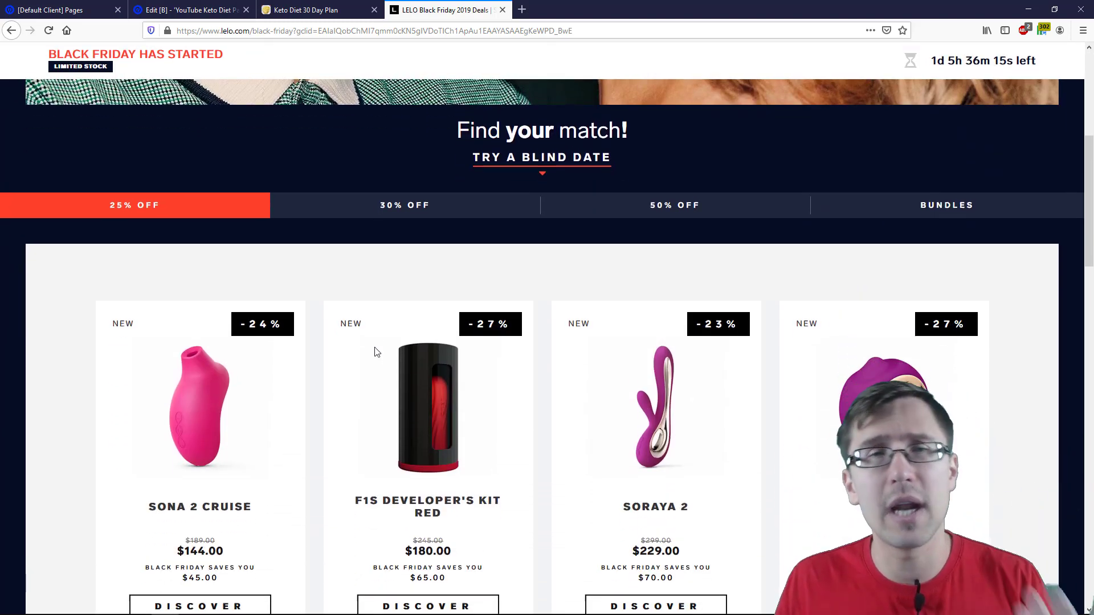
scroll(684, 306, up, 4)
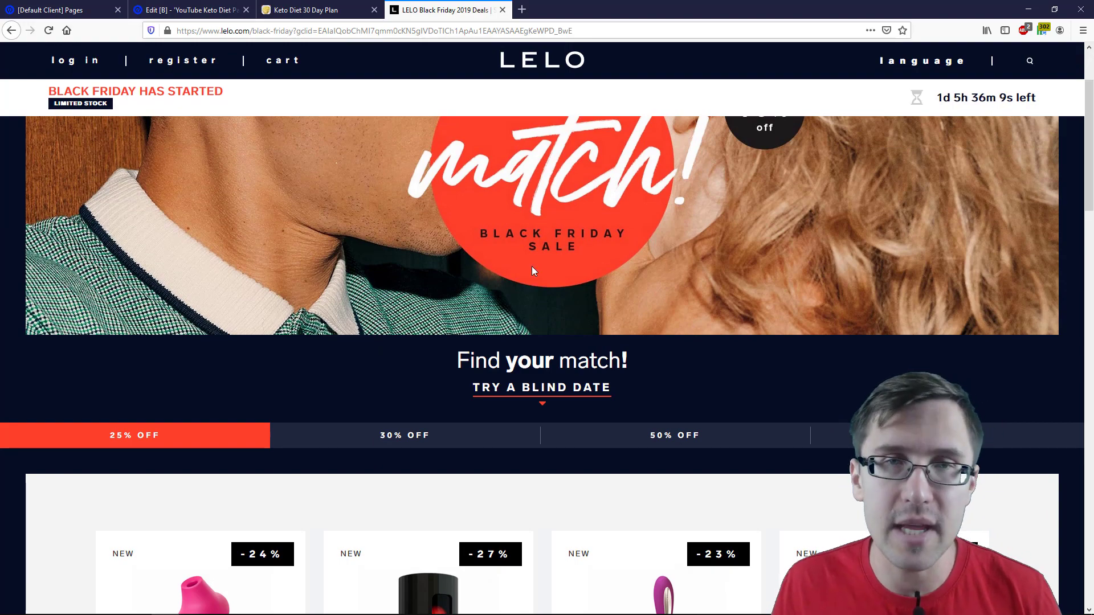
scroll(532, 267, up, 2)
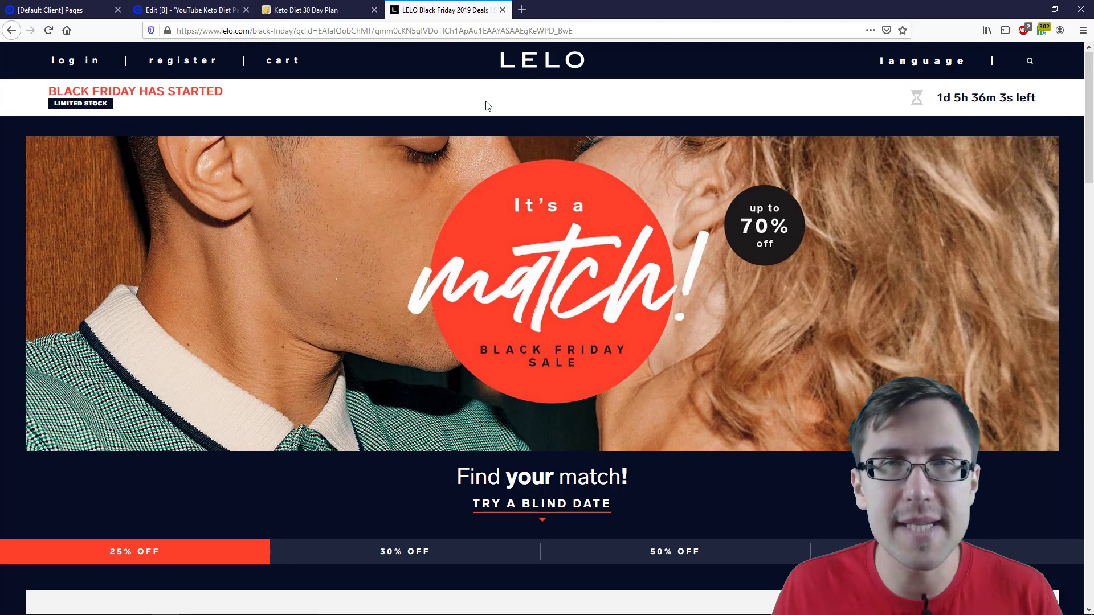
click(503, 10)
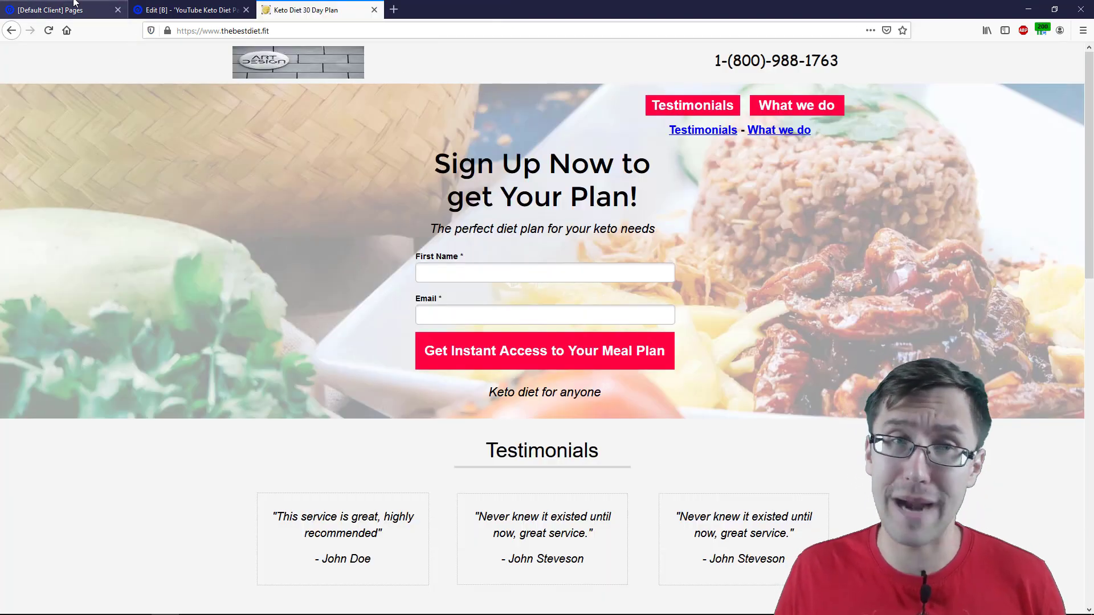
- Switch to the Keto Diet editor tab, then back to the Unbounce pages list
click(190, 10)
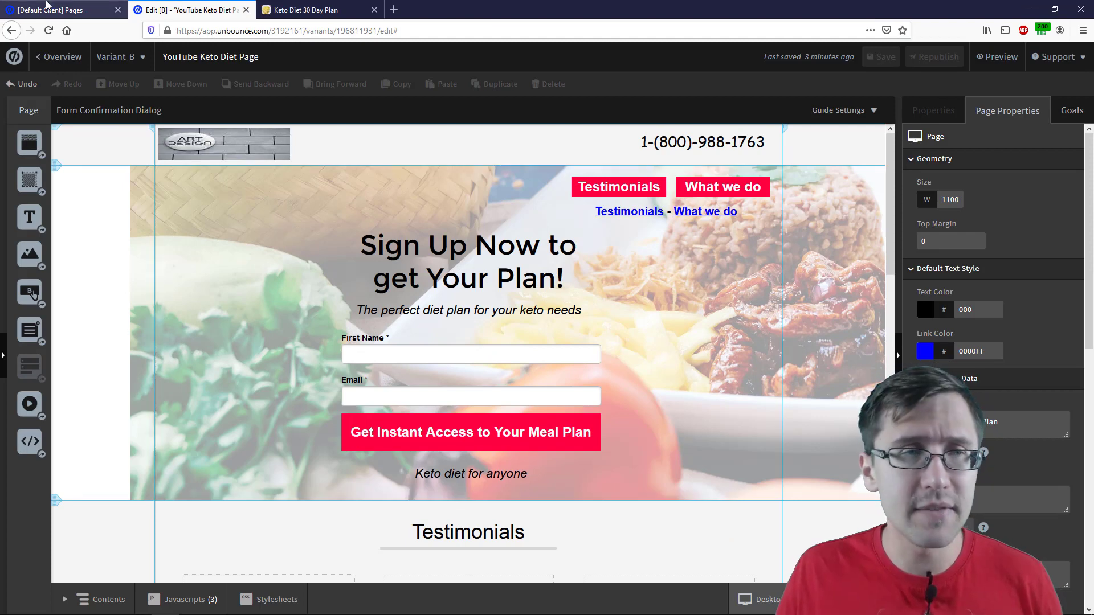
click(57, 10)
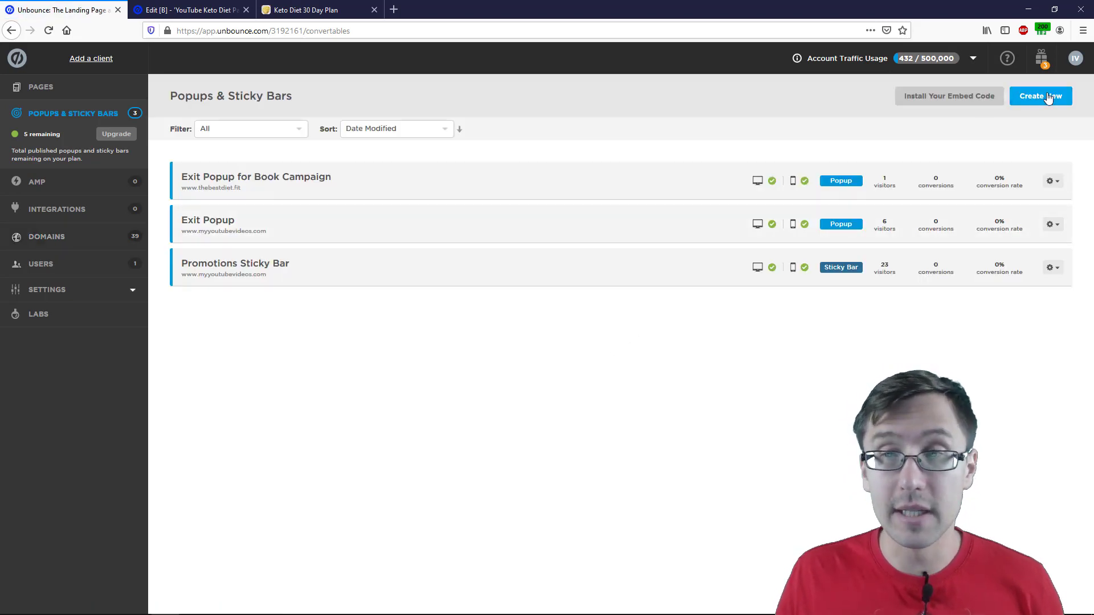
- Start a new sticky bar and preview the Brochure, Contest, Early Bird, Location and Flash Sale templates
click(1050, 97)
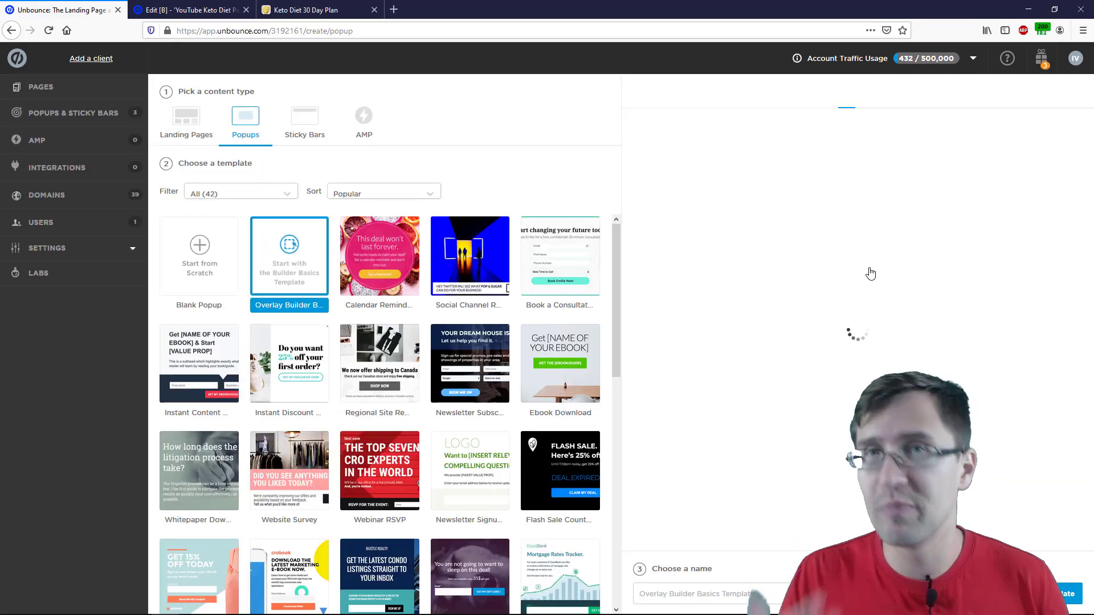
click(301, 142)
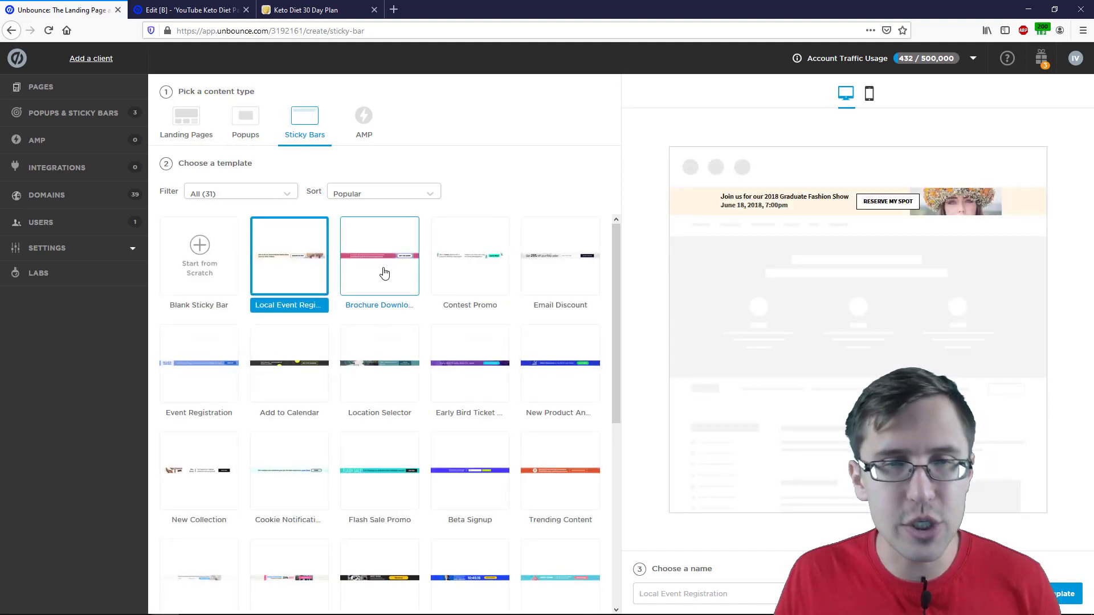
click(385, 274)
click(449, 254)
click(464, 371)
click(384, 373)
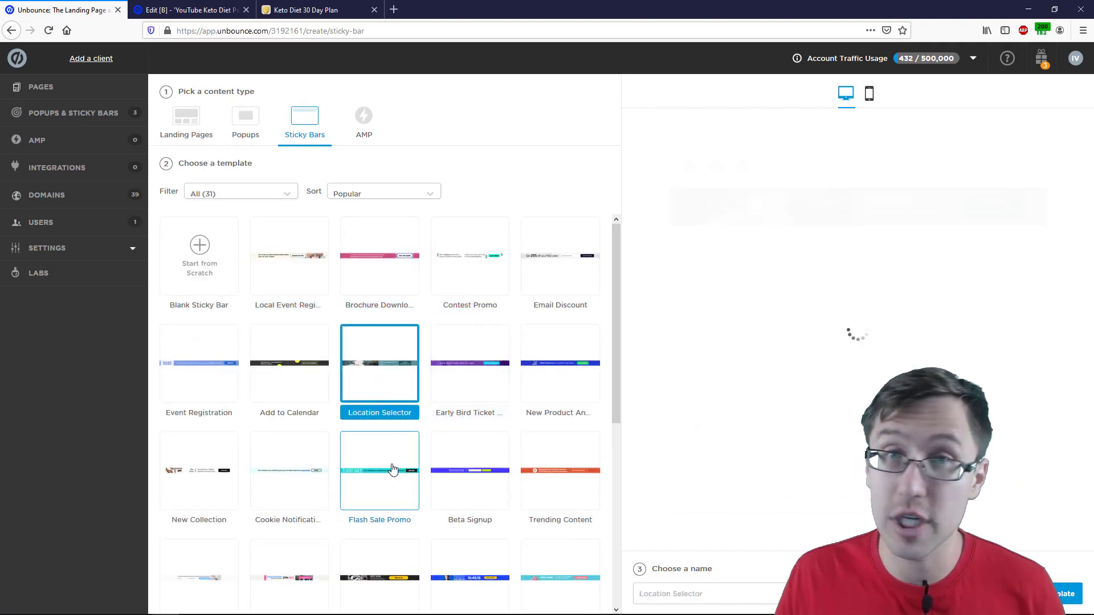
click(392, 469)
- Pick the Ebook template for the new sticky bar
scroll(391, 480, down, 5)
click(391, 480)
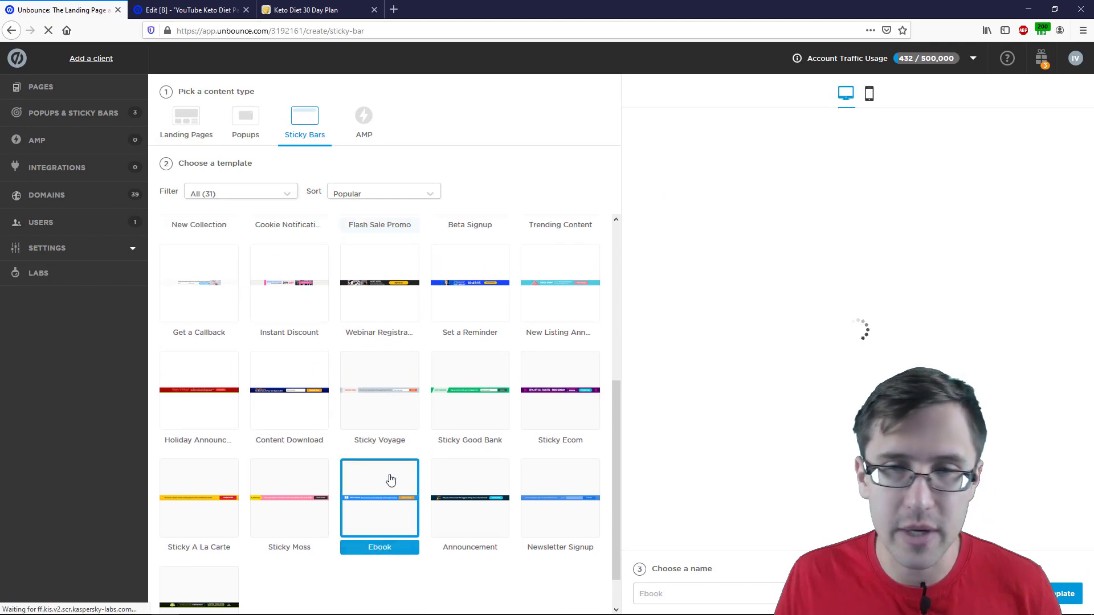
scroll(391, 480, up, 5)
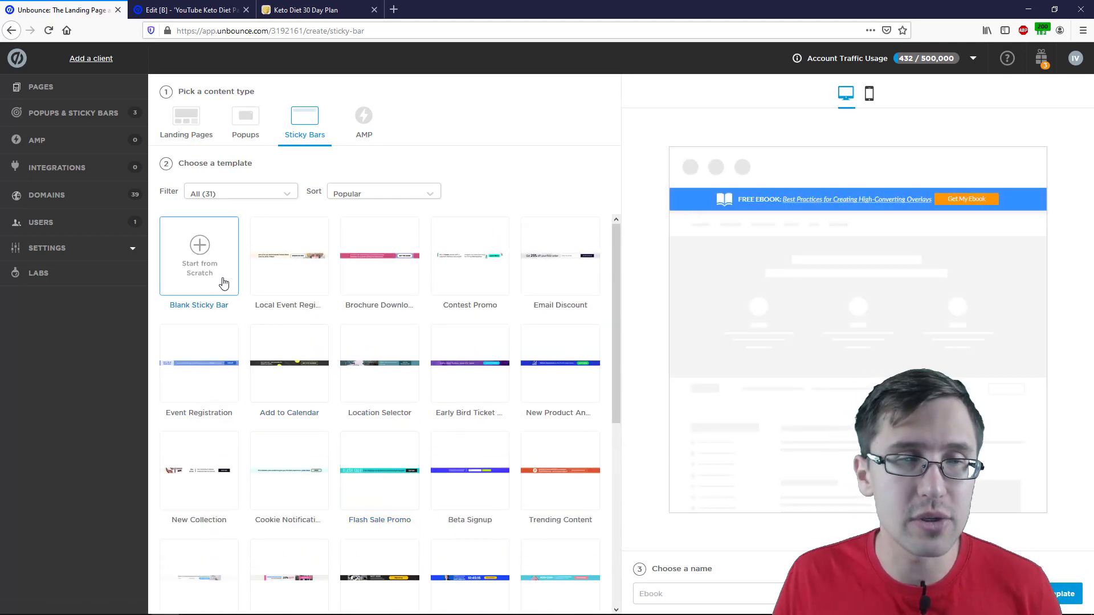
click(223, 283)
scroll(359, 342, down, 5)
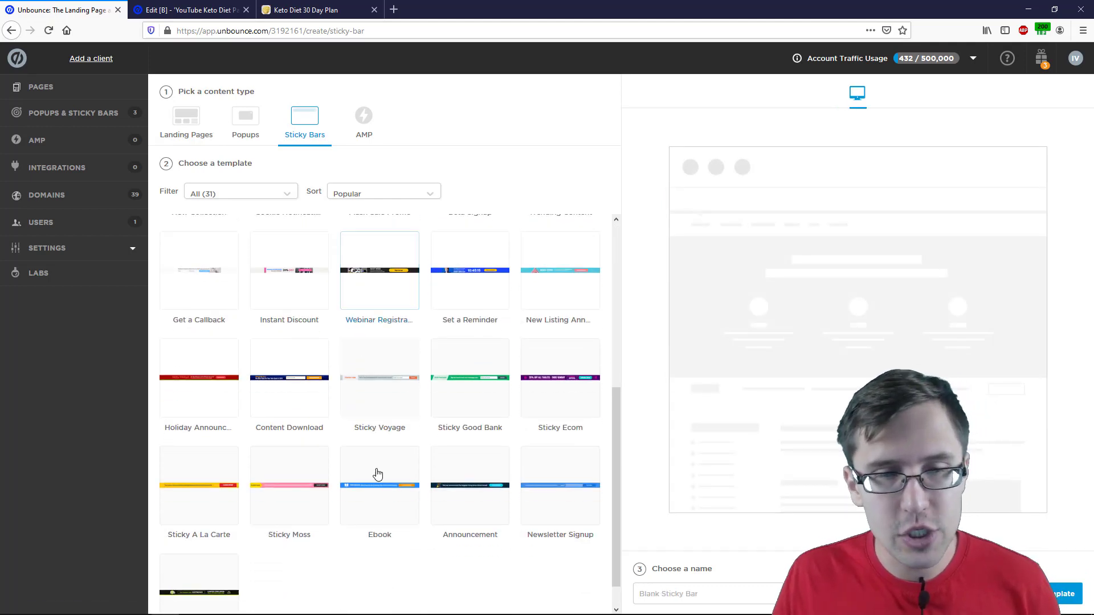
click(377, 474)
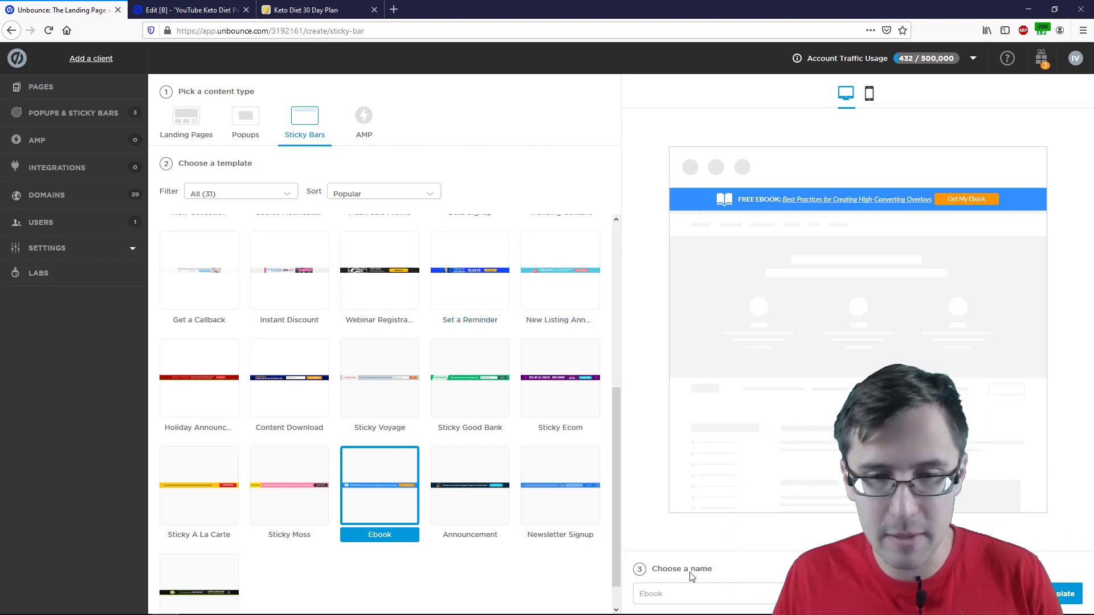
- Name the sticky bar 'Sticky Bar for Book Campaign' and create it
click(693, 592)
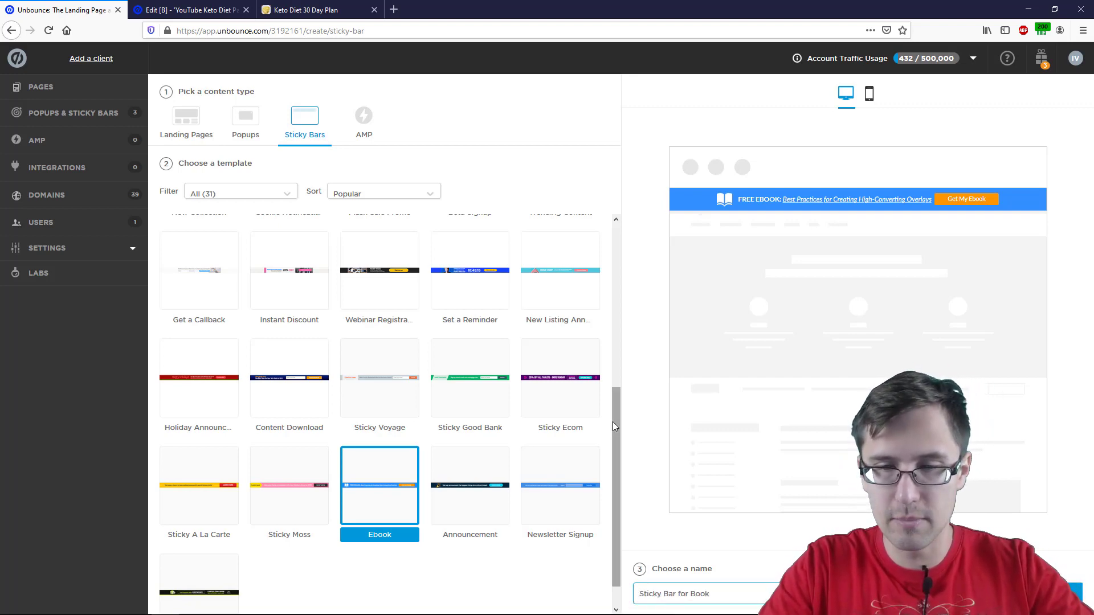
text(Sticky Bar for Book Campaig)
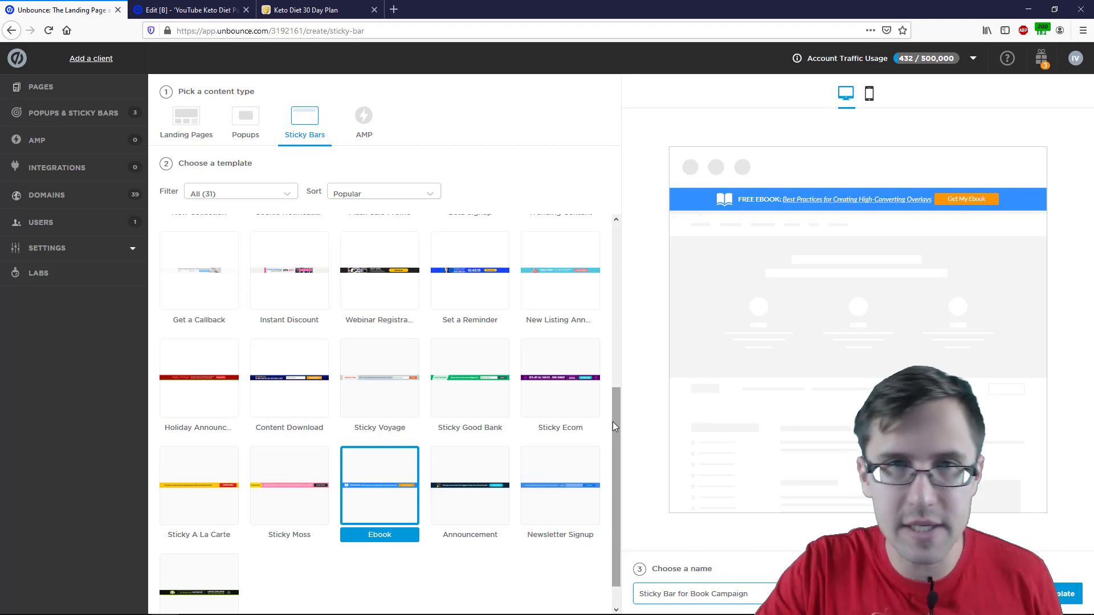
text(n)
key(Return)
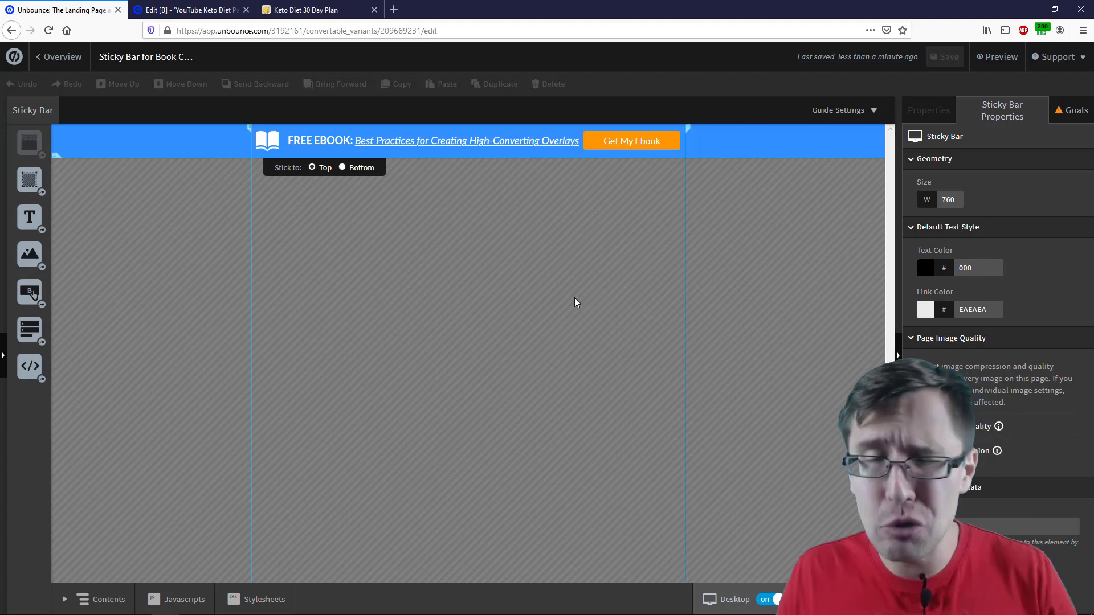
- Set the bar to stick to Bottom, then switch it back to Top
click(343, 167)
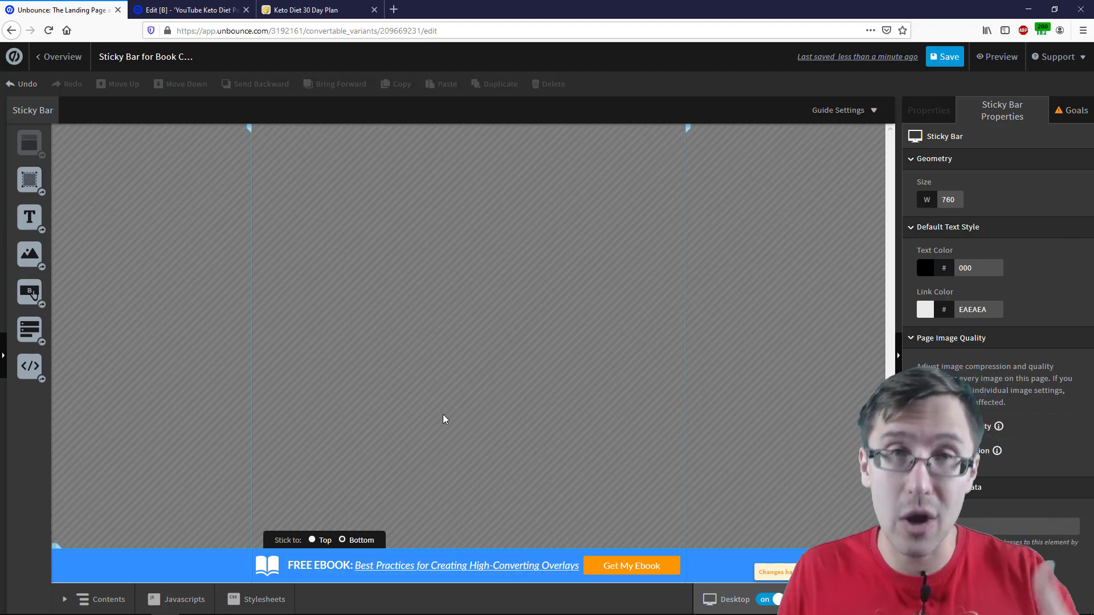
click(311, 540)
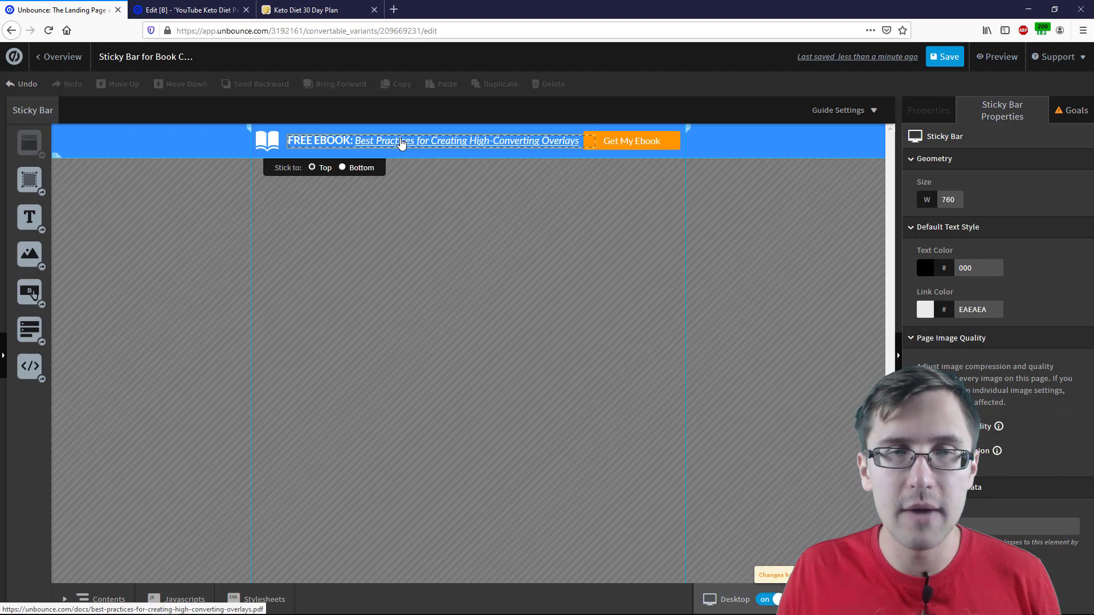
- Replace the FREE EBOOK headline with 'Get Your Free Book While On 50% Promotion Now!!'
click(456, 144)
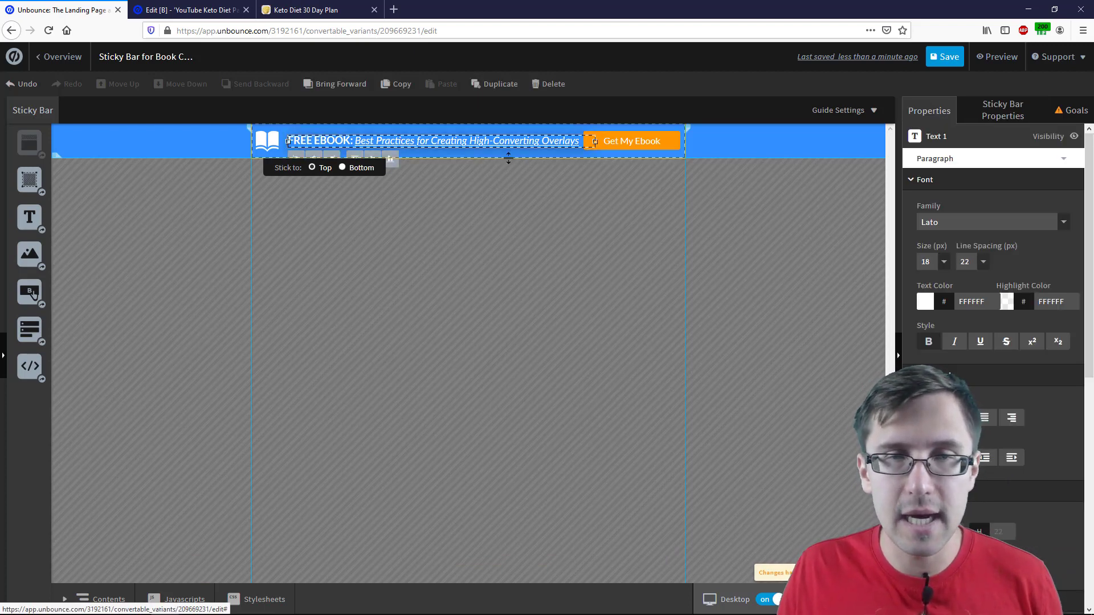
double_click(446, 142)
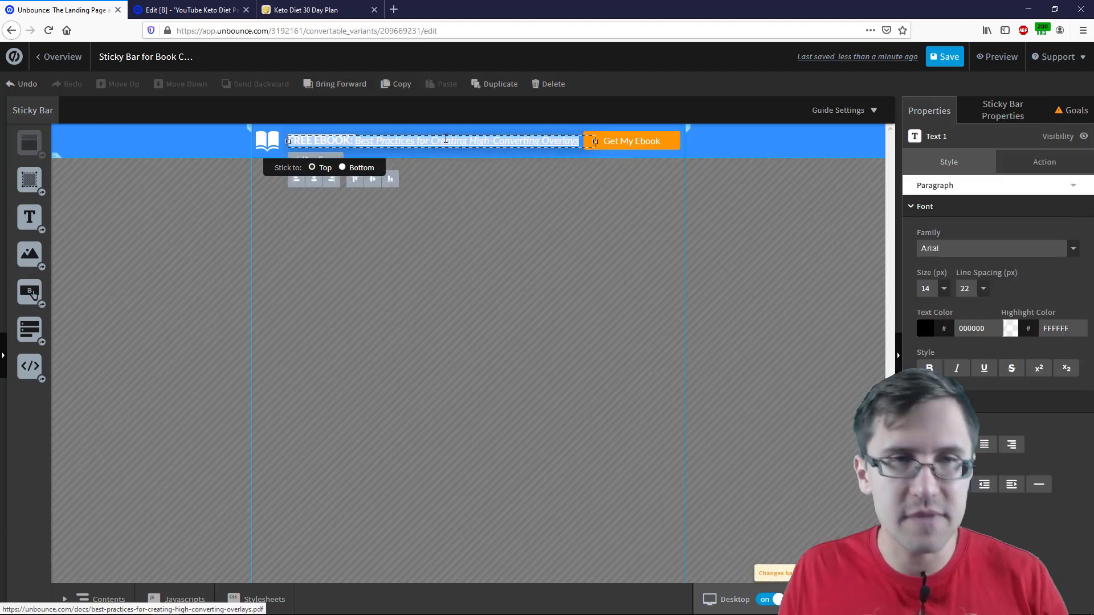
text(Get)
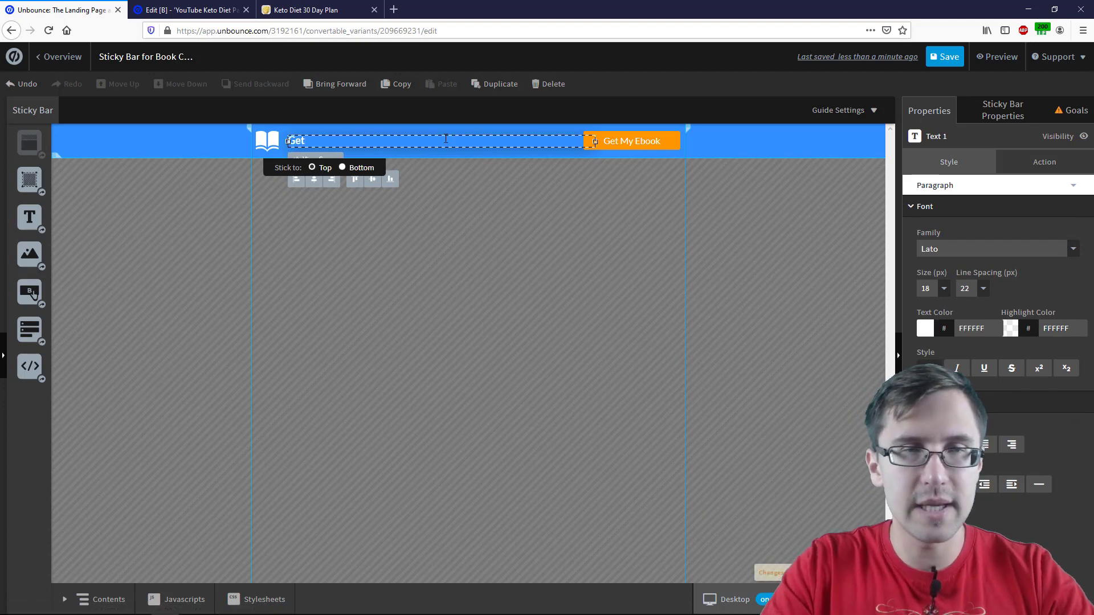
text( Your Free Book)
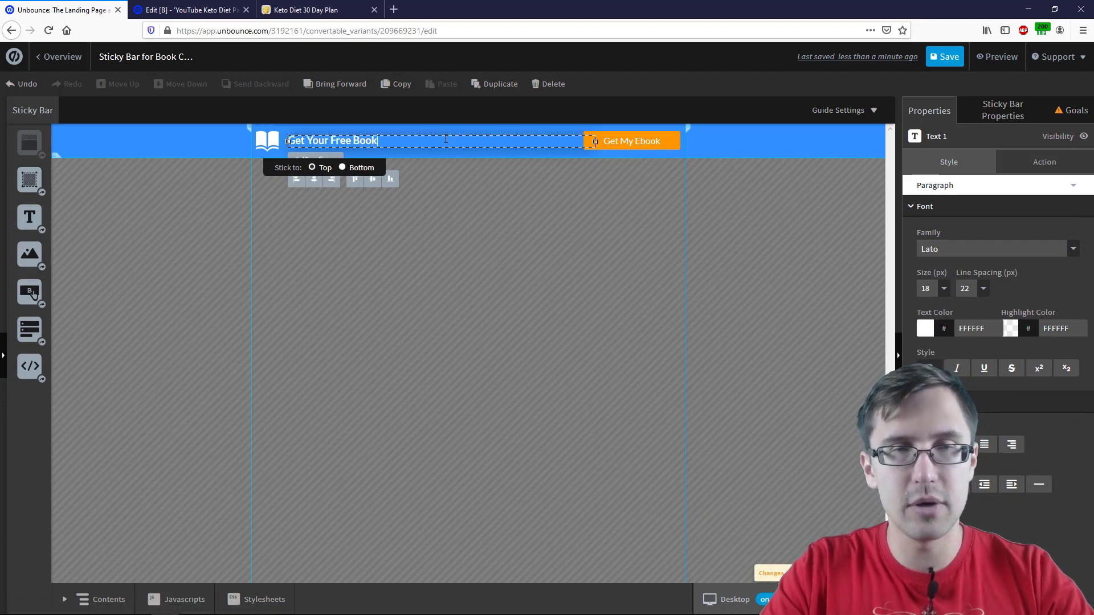
text( While On Pomo)
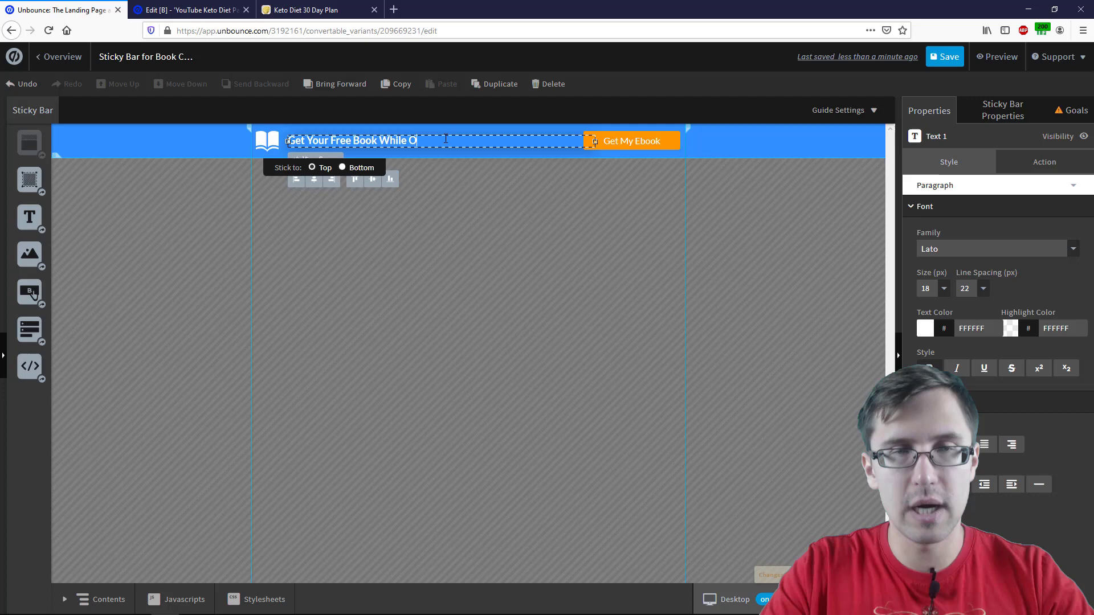
key(BackSpace)
key(BackSpace)
key(BackSpace)
key(BackSpace)
text(50)
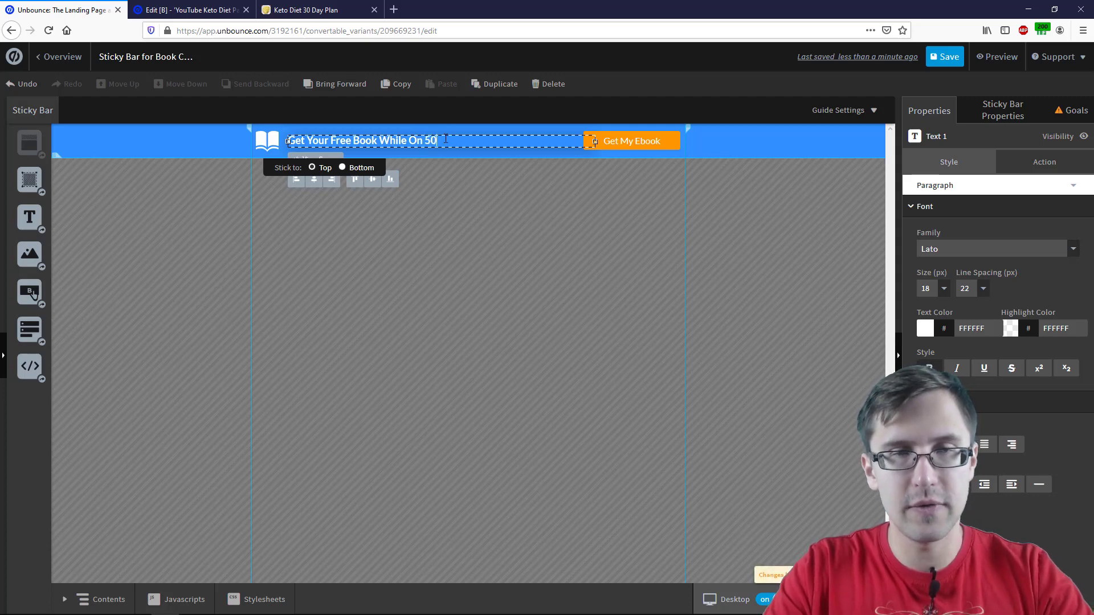
text(%! Promo)
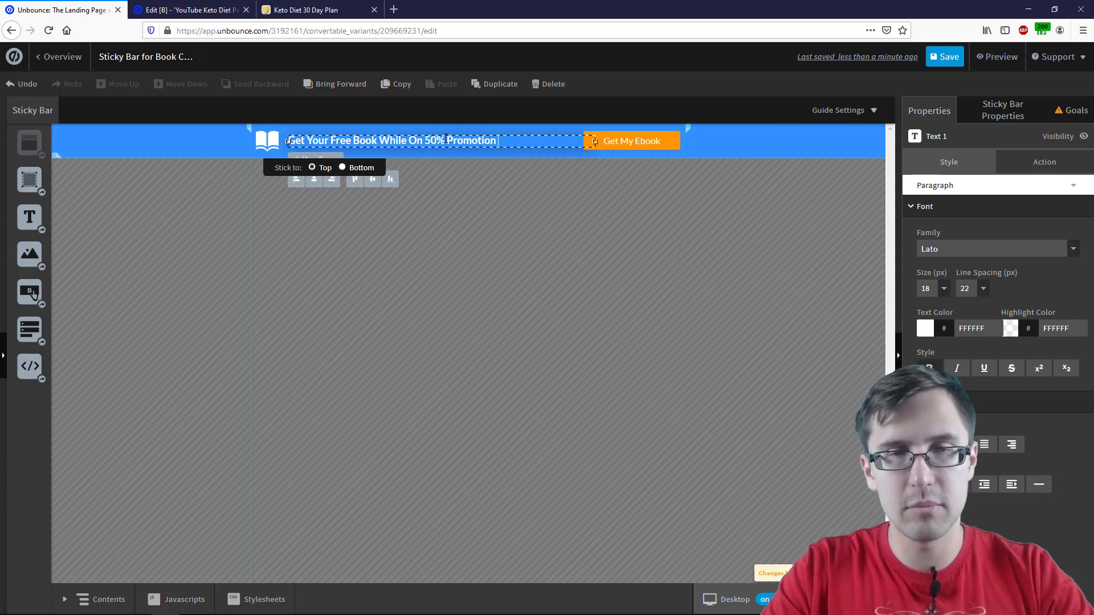
text(tion Now!!)
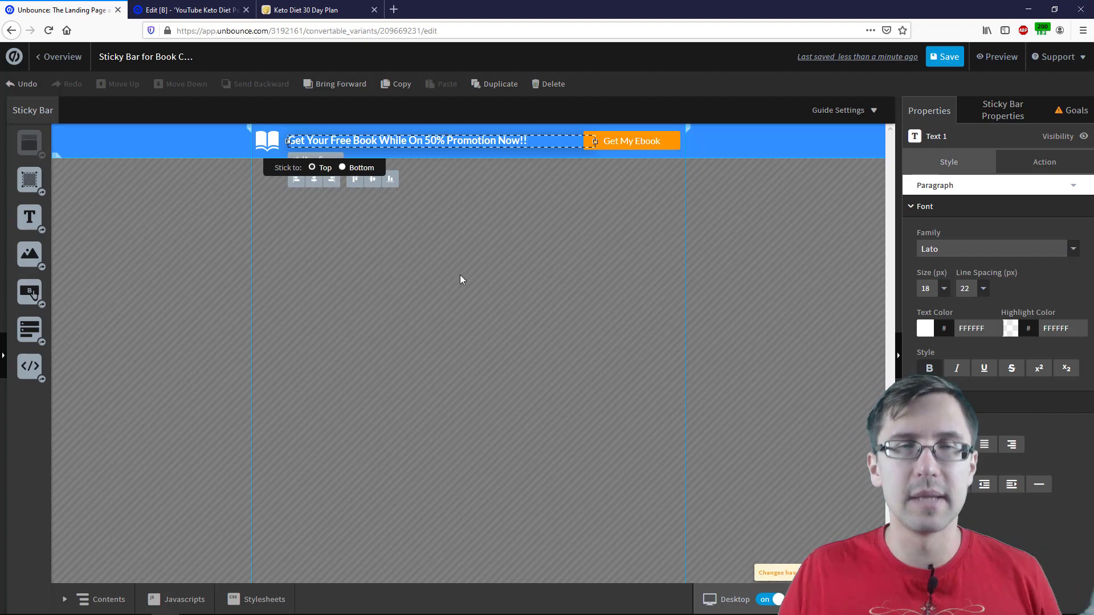
click(460, 279)
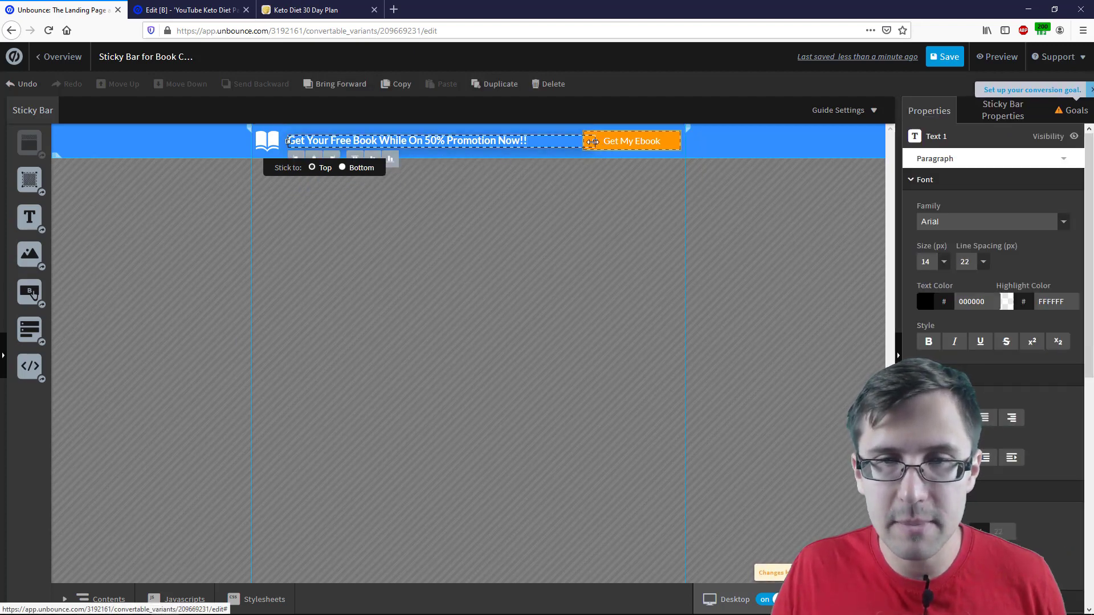
- Narrow the headline text box beside the button and nudge it right
drag(592, 142, 534, 142)
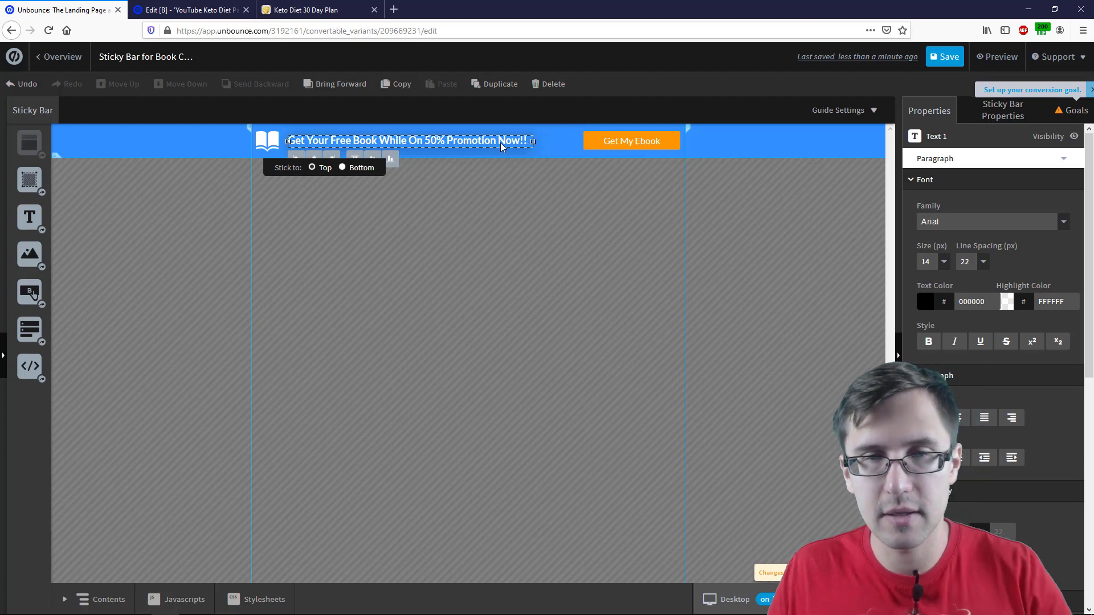
key(Right)
key(Right)
key(Right)
key(Right)
key(Right)
key(Right)
key(Right)
key(Right)
key(Right)
key(Right)
key(Right)
key(Right)
key(Right)
key(Right)
key(Right)
key(Right)
key(Right)
key(Right)
key(Right)
key(Right)
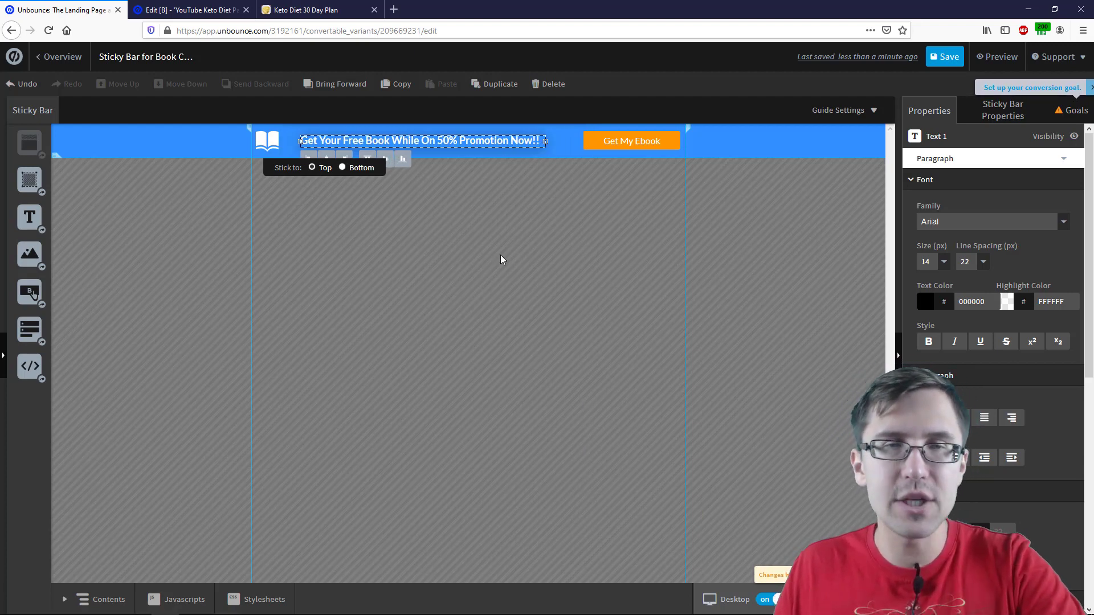
click(501, 260)
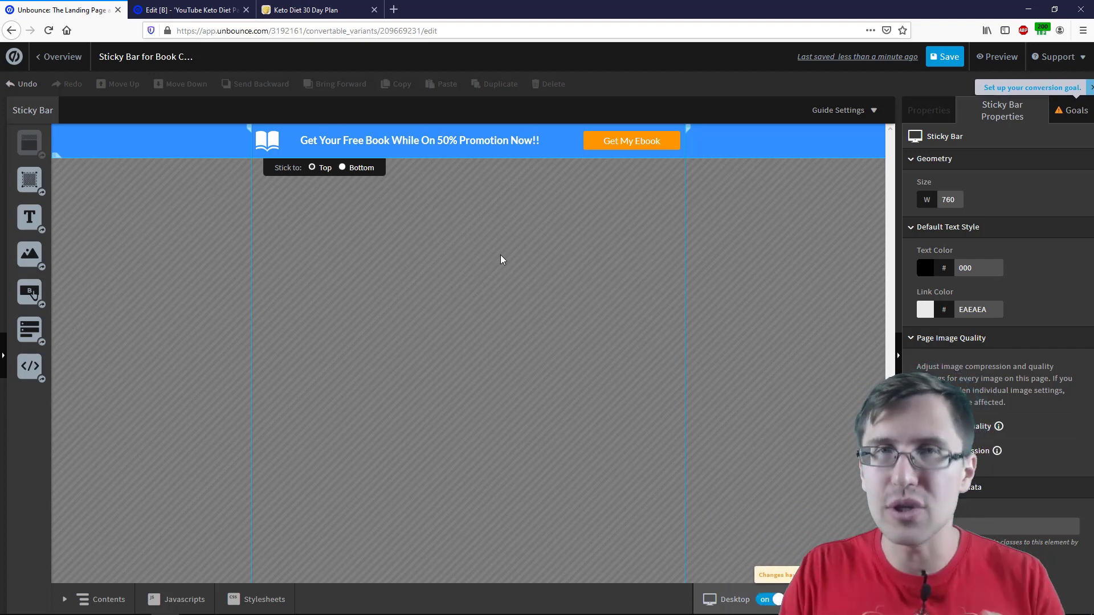
- Check the Get My Ebook button's URL, review the mobile layout, and save the bar
click(610, 141)
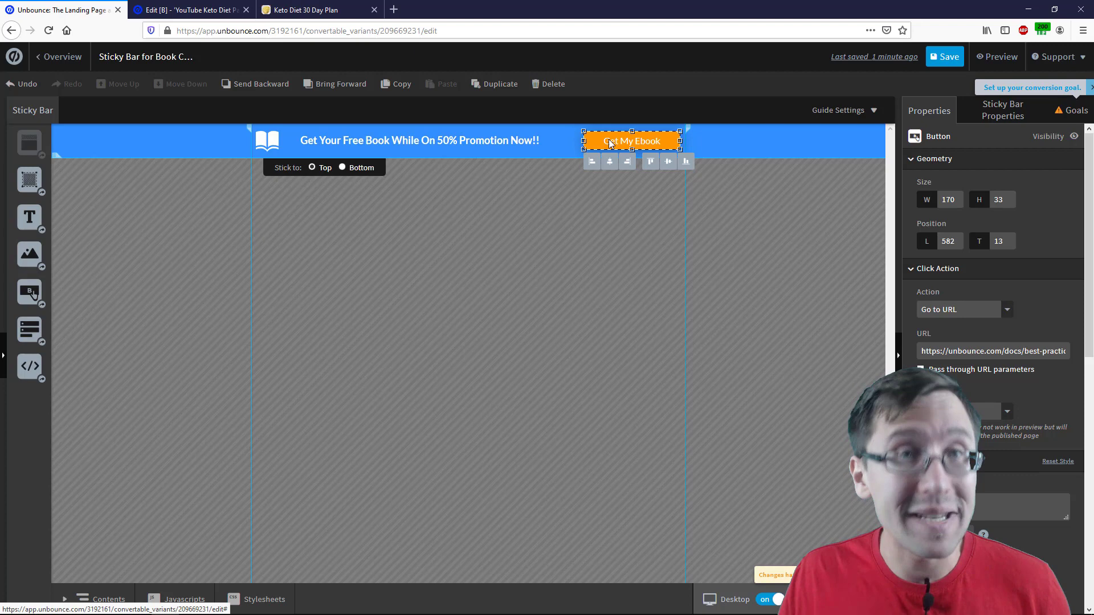
click(965, 350)
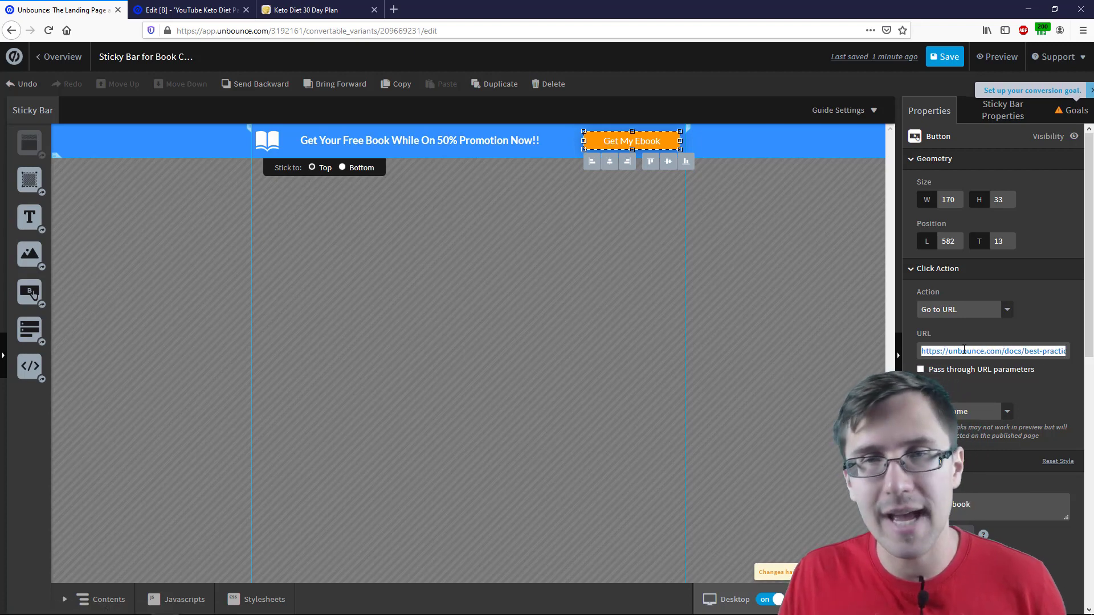
click(818, 253)
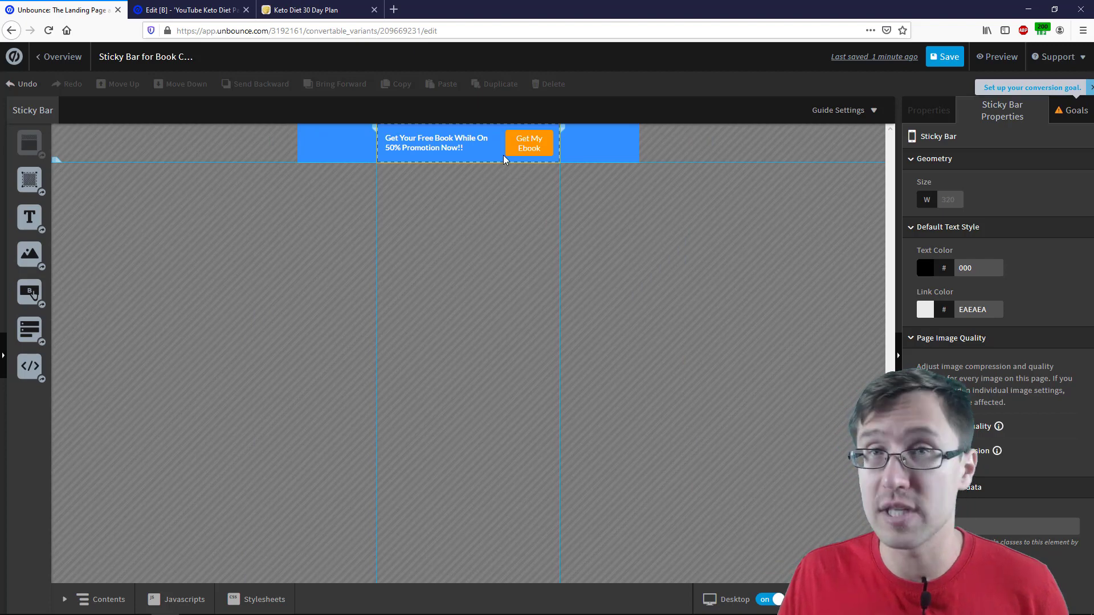
click(330, 151)
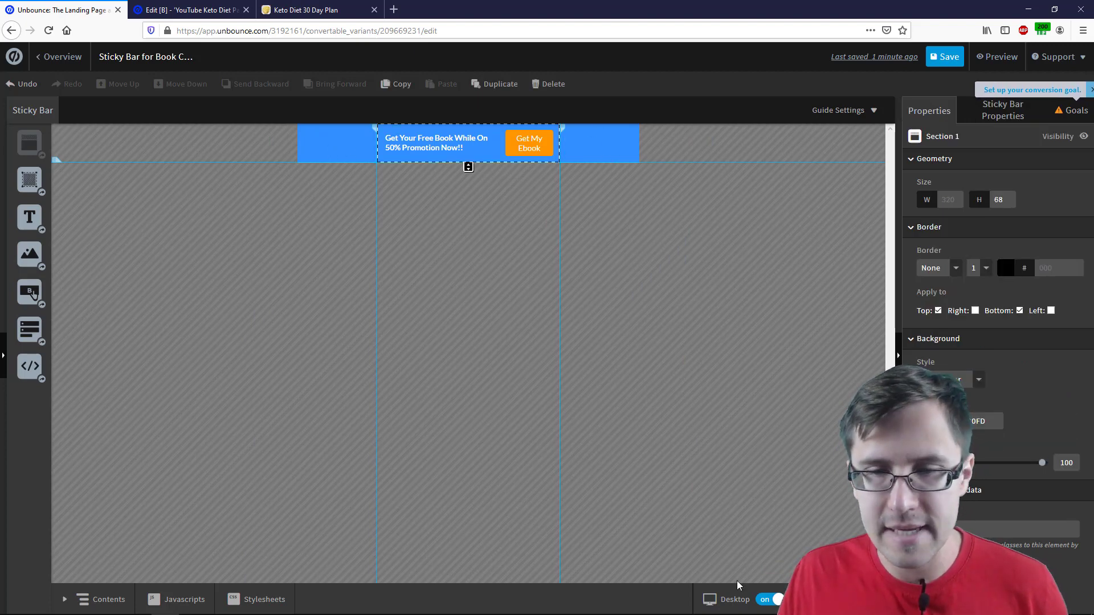
click(719, 599)
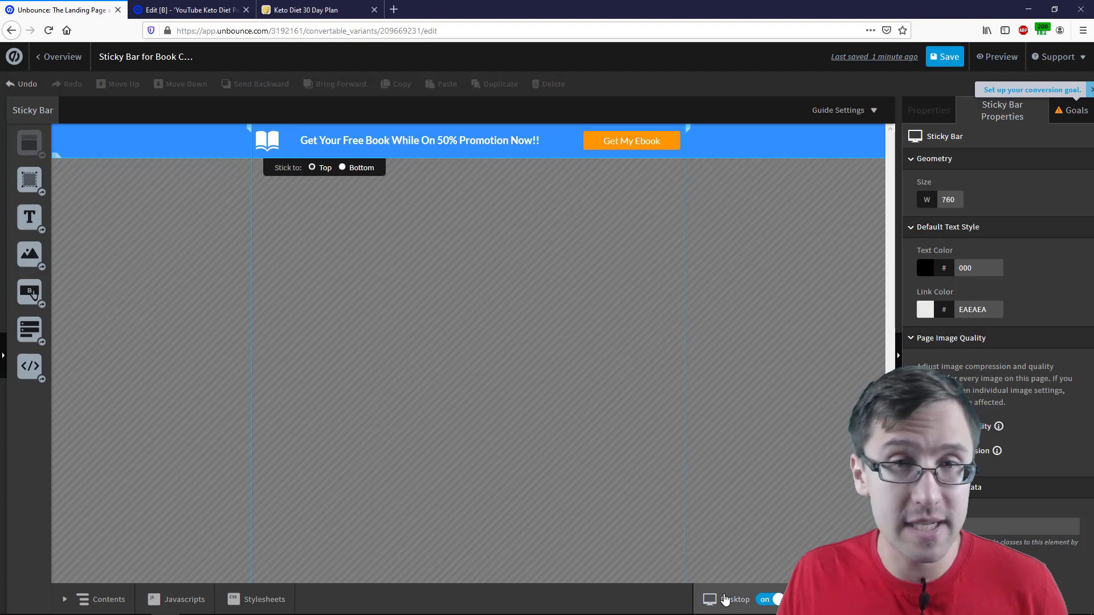
click(950, 58)
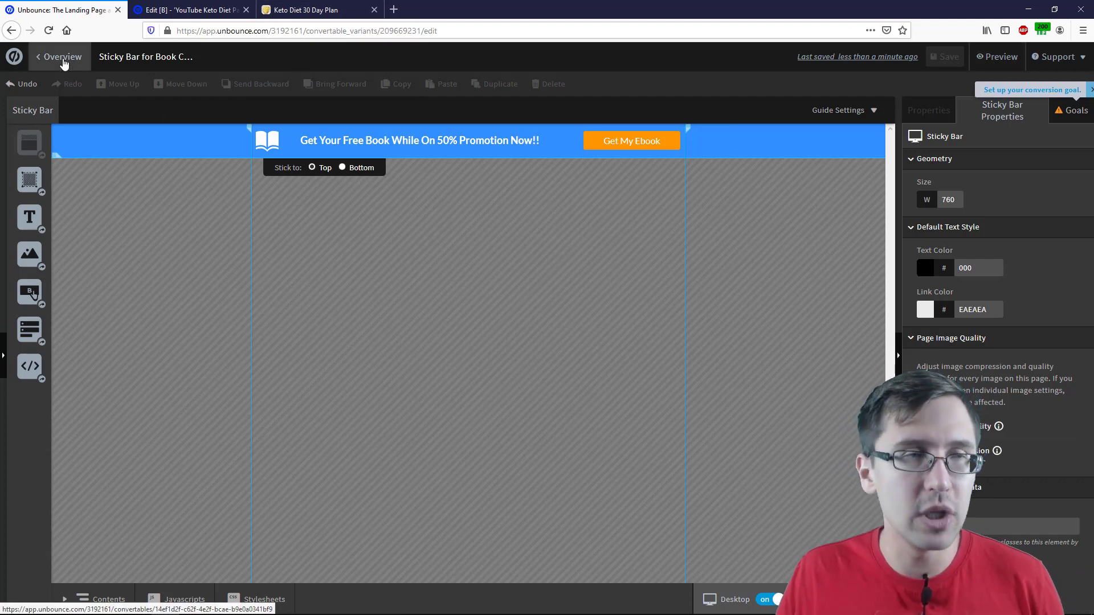
- Go to the campaign Overview and put the cursor in the URL Targeting Domain field
click(63, 60)
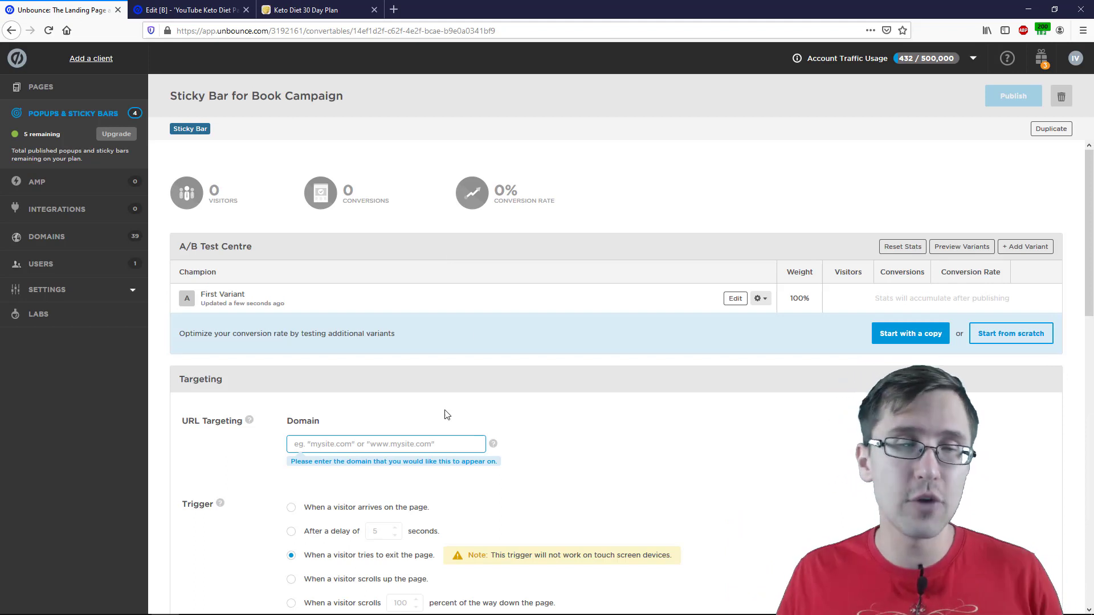
click(403, 443)
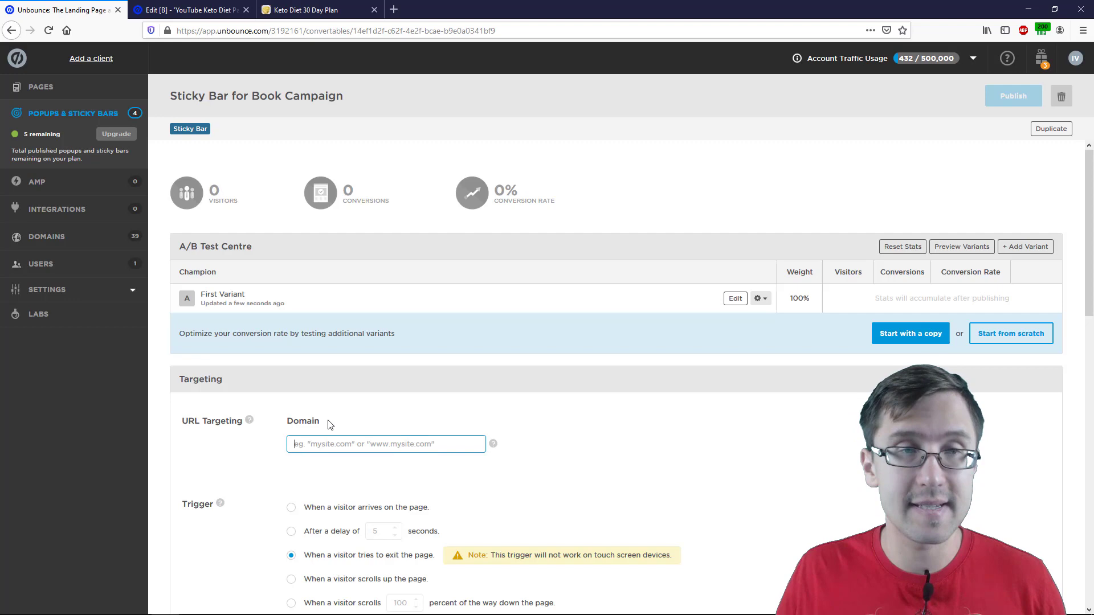
click(352, 5)
click(272, 31)
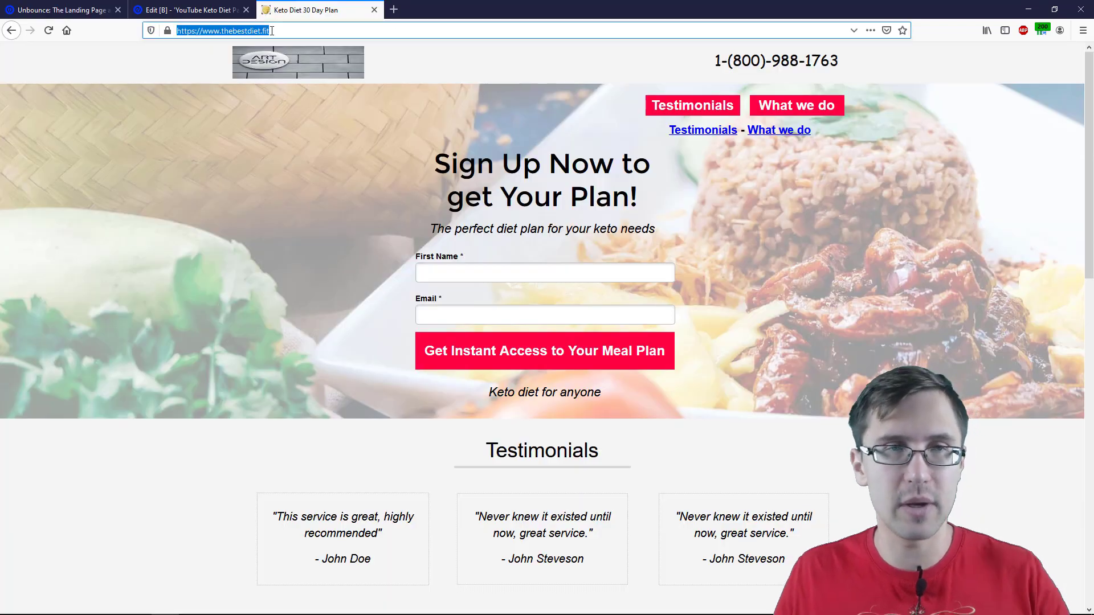
key(ctrl+c)
click(63, 9)
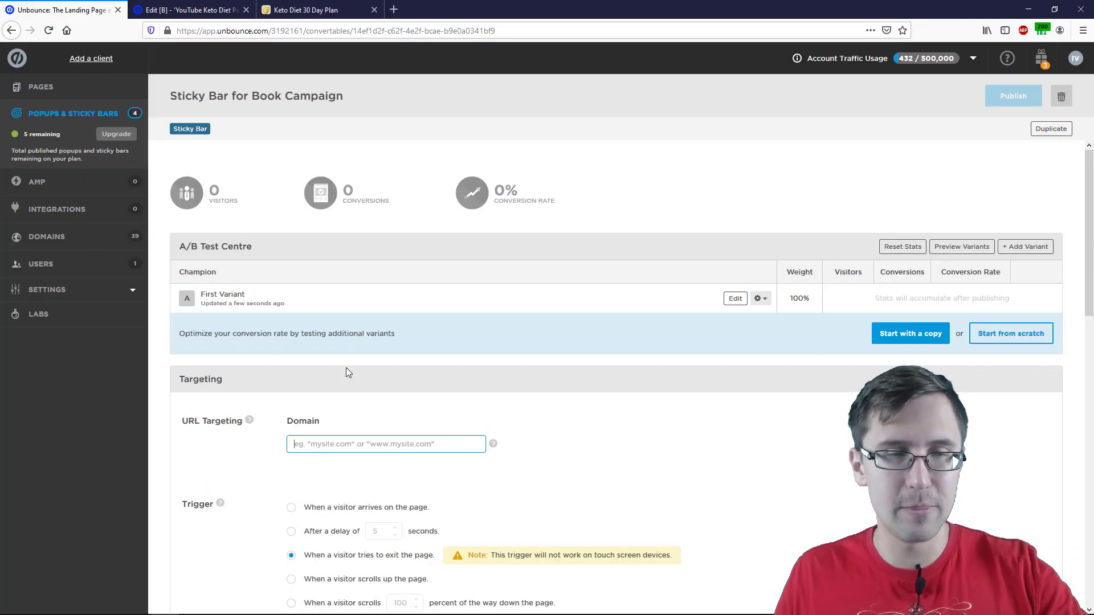
key(ctrl+v)
double_click(308, 442)
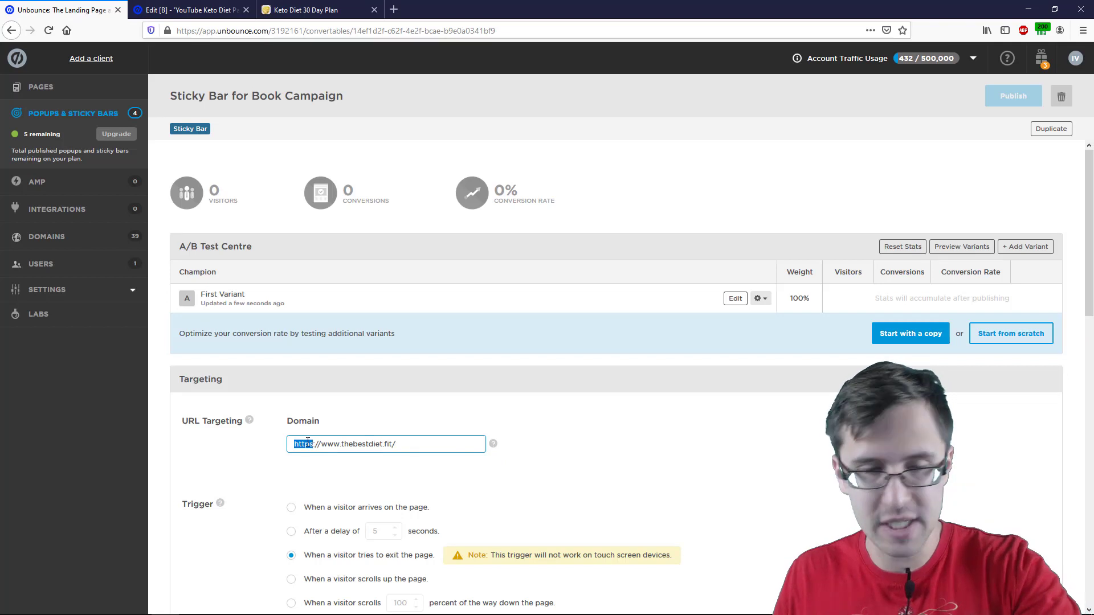
key(Delete)
key(Delete)
key(Delete)
key(Delete)
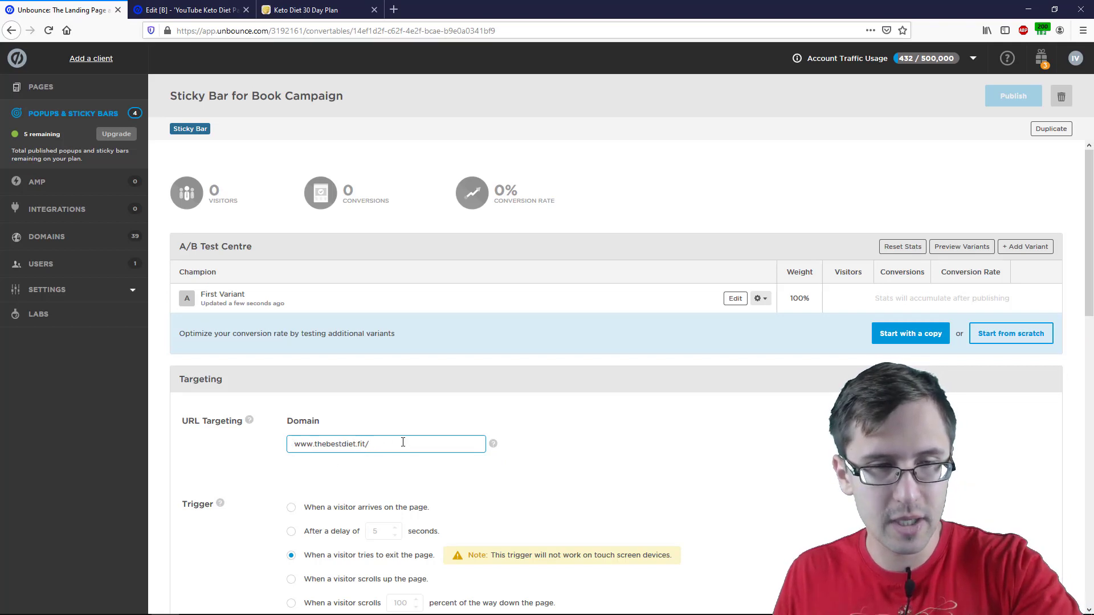
click(579, 431)
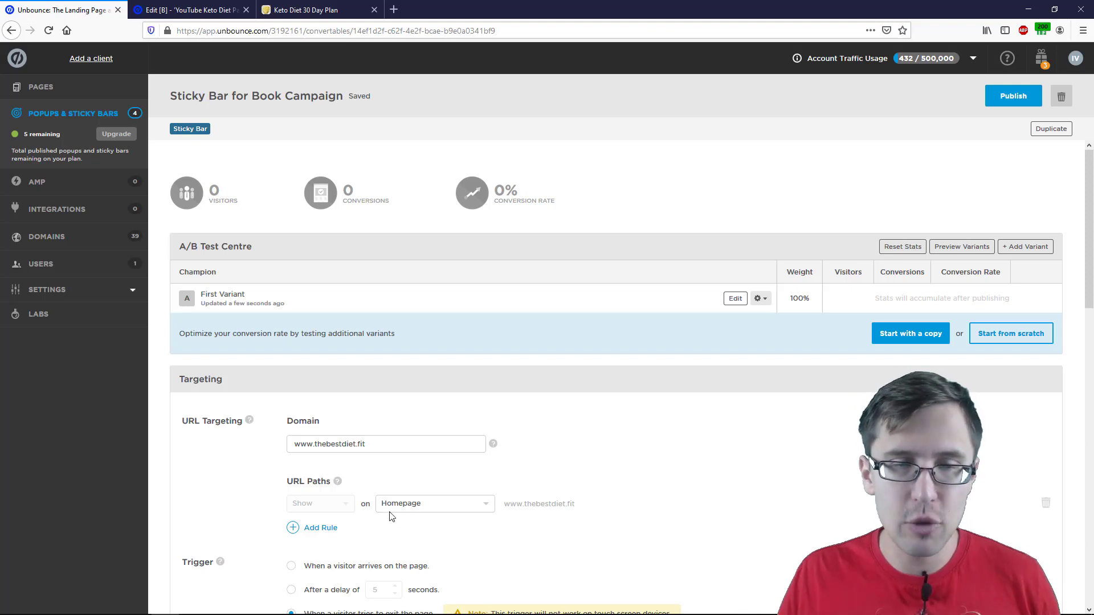
- Change the URL Paths rule from Homepage to 'URLs that contain', then to All URLs
click(472, 513)
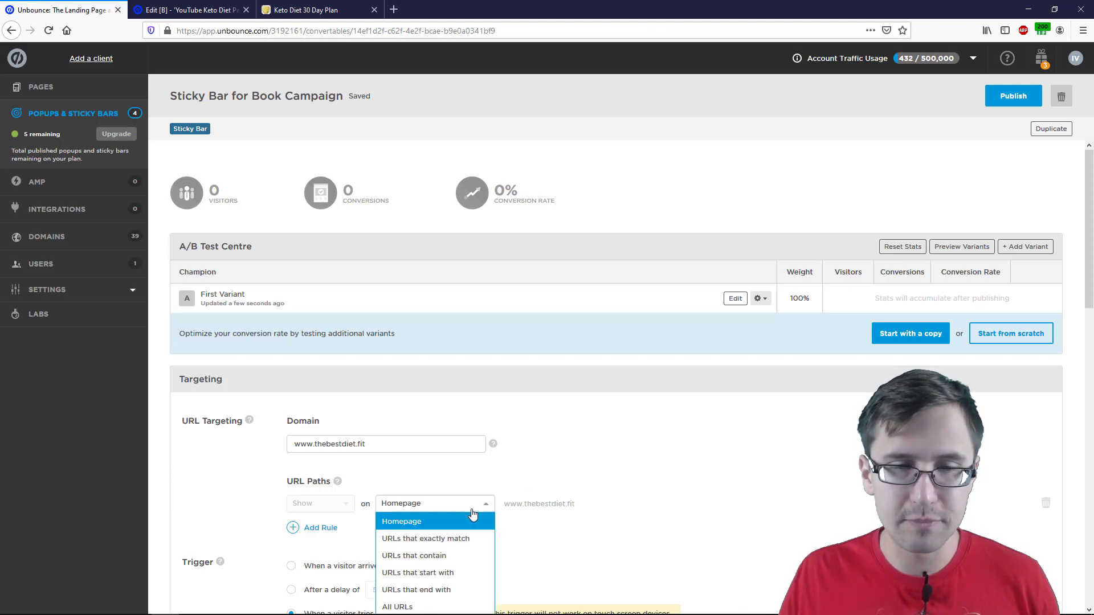
click(406, 555)
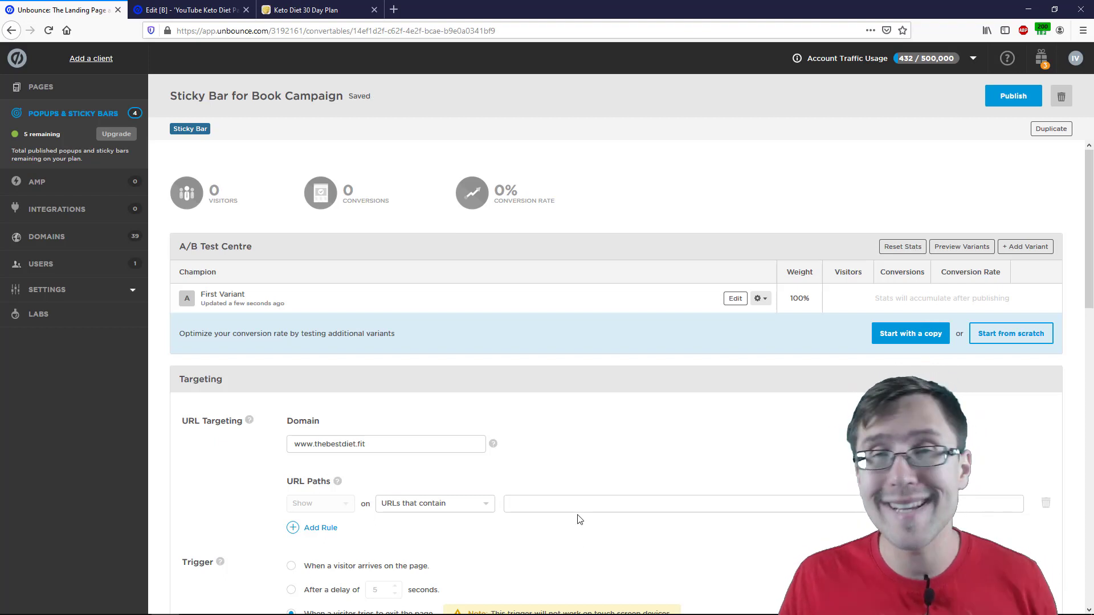
click(564, 505)
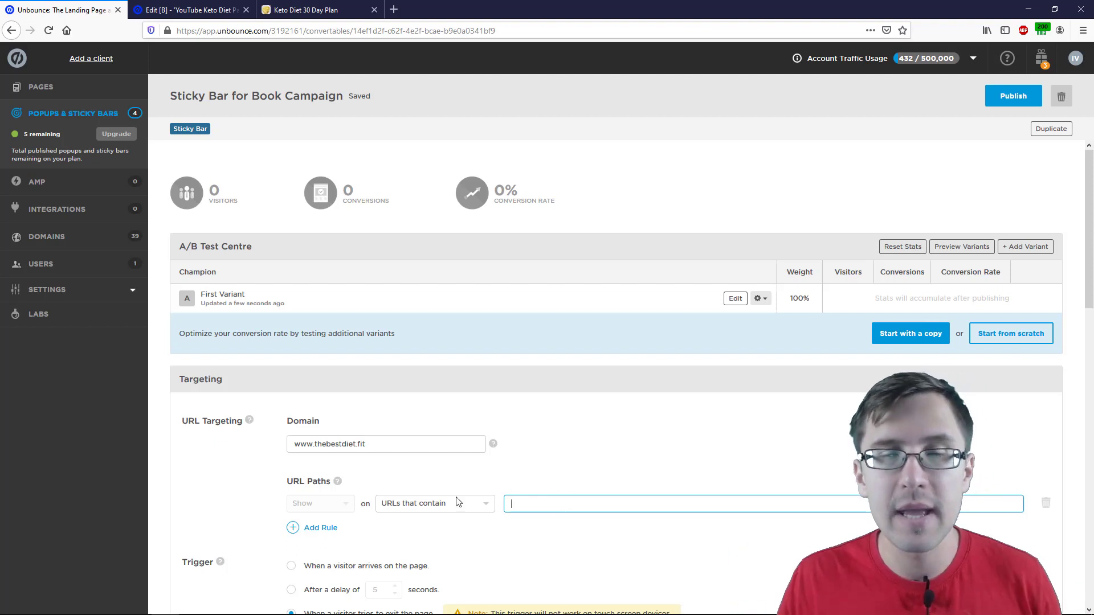
click(439, 506)
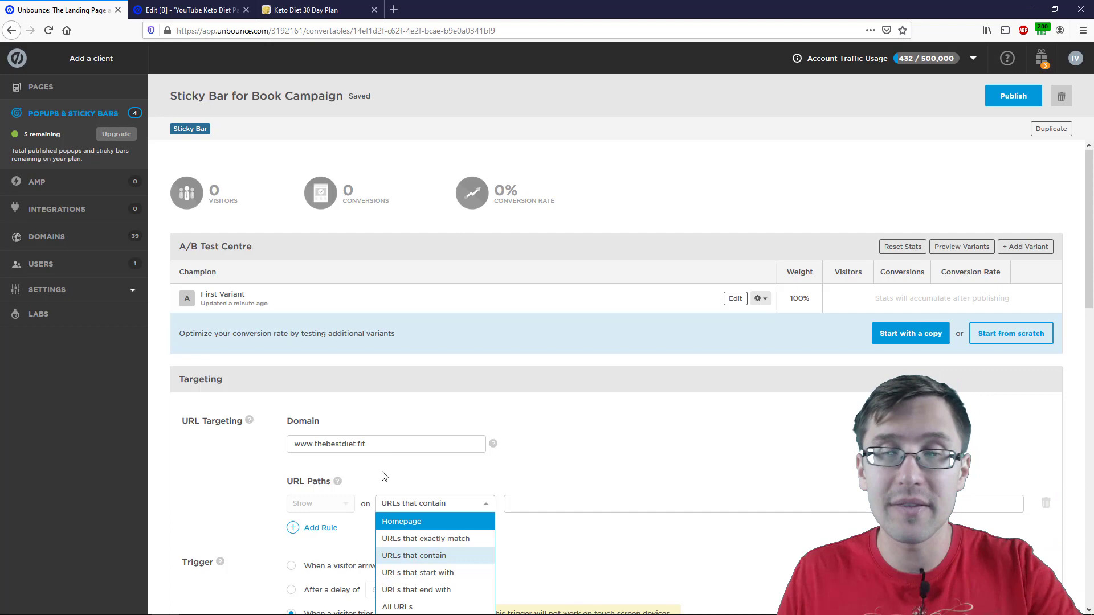
click(399, 606)
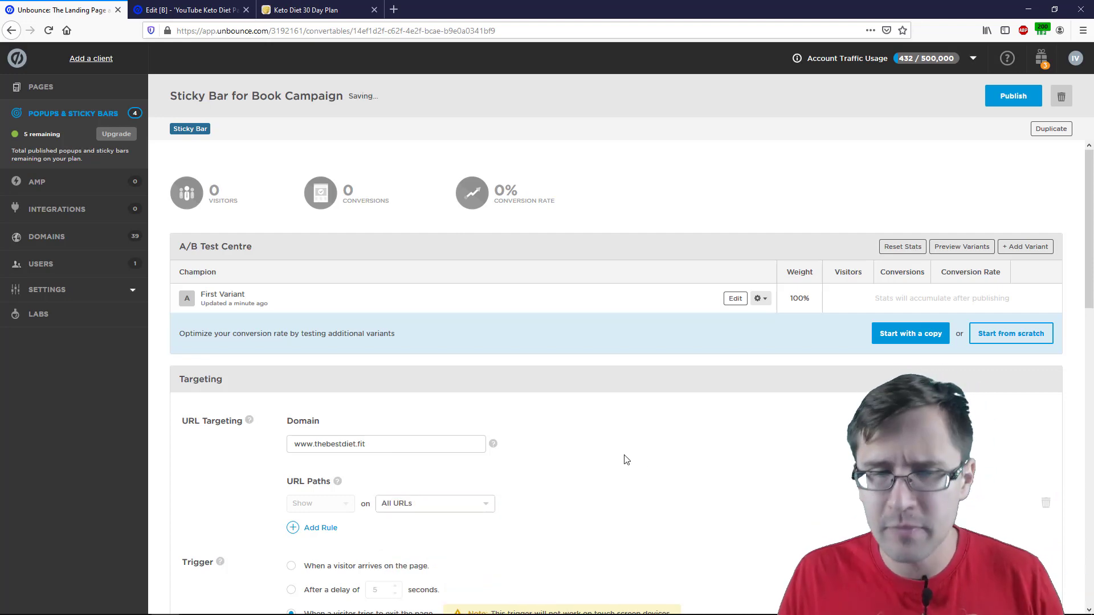
scroll(593, 463, down, 3)
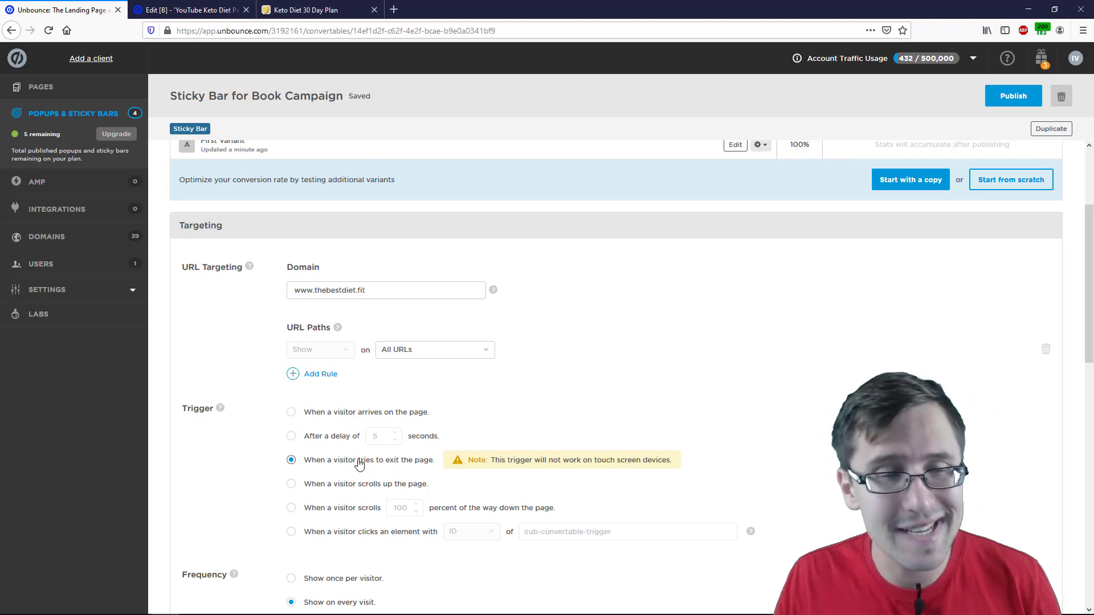
- Set the sticky bar trigger to 'When a visitor arrives on the page' and copy its embed code
click(348, 421)
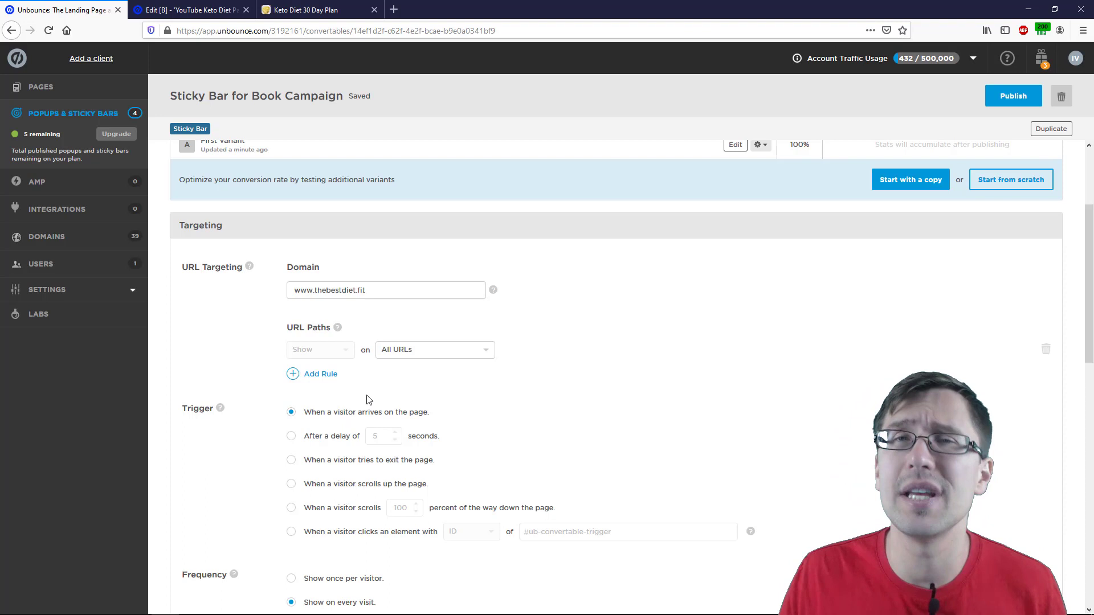
scroll(607, 376, down, 3)
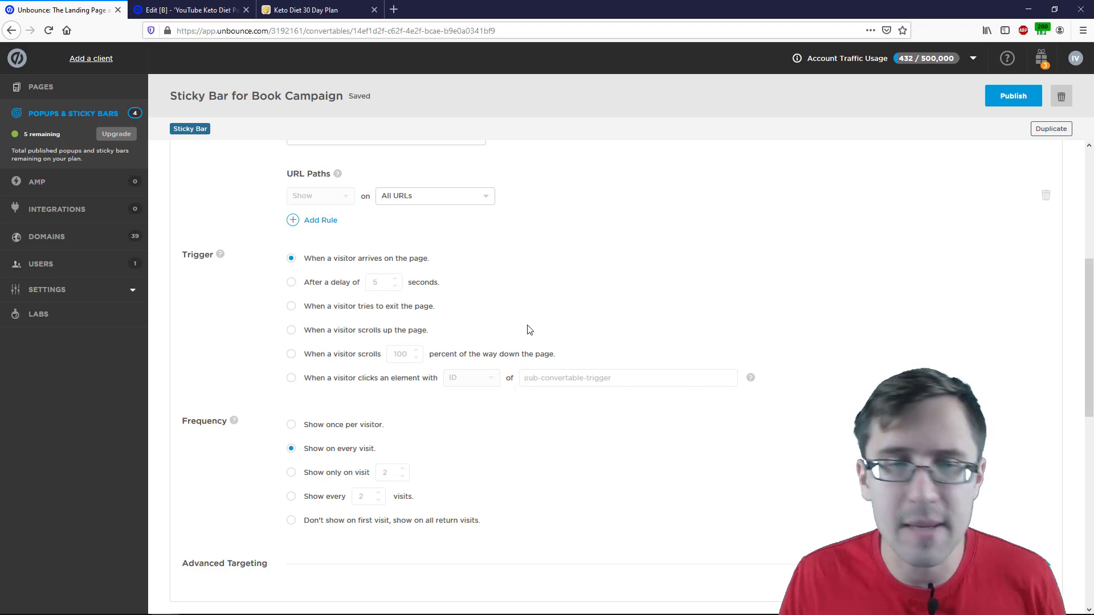
scroll(520, 325, down, 3)
scroll(462, 335, down, 3)
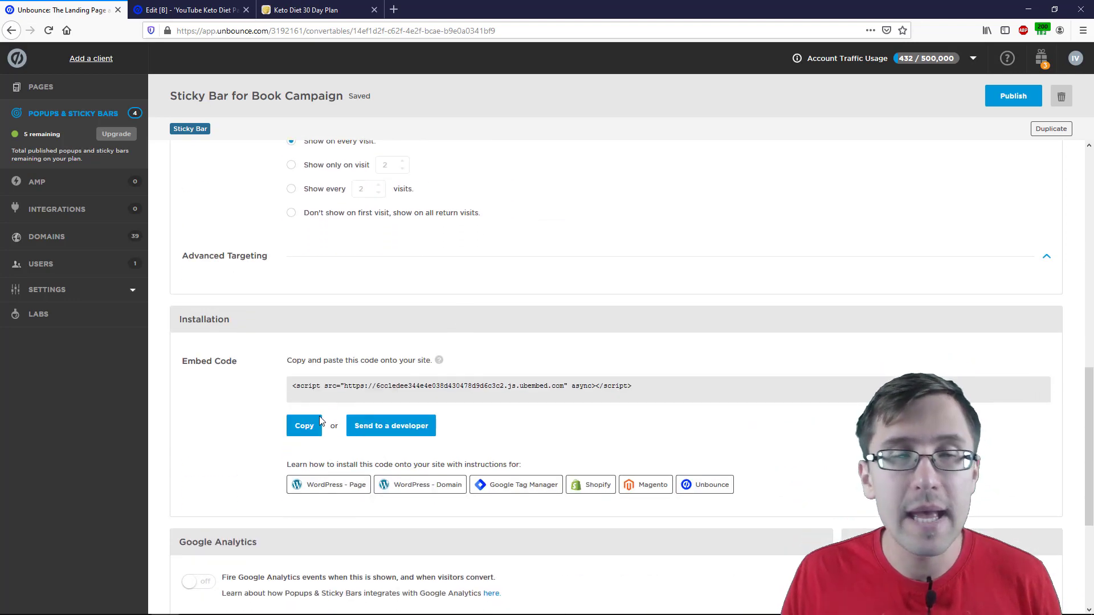
click(314, 428)
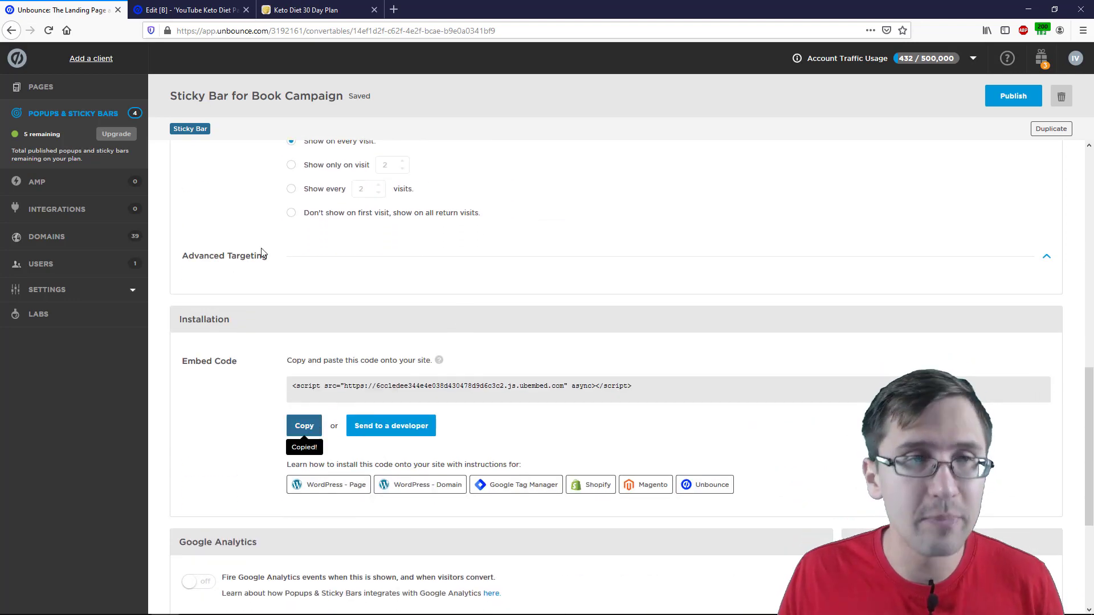
click(199, 10)
- Add a Head-placed script named 'Sticky Bar' containing the pasted sticky bar embed code
click(187, 599)
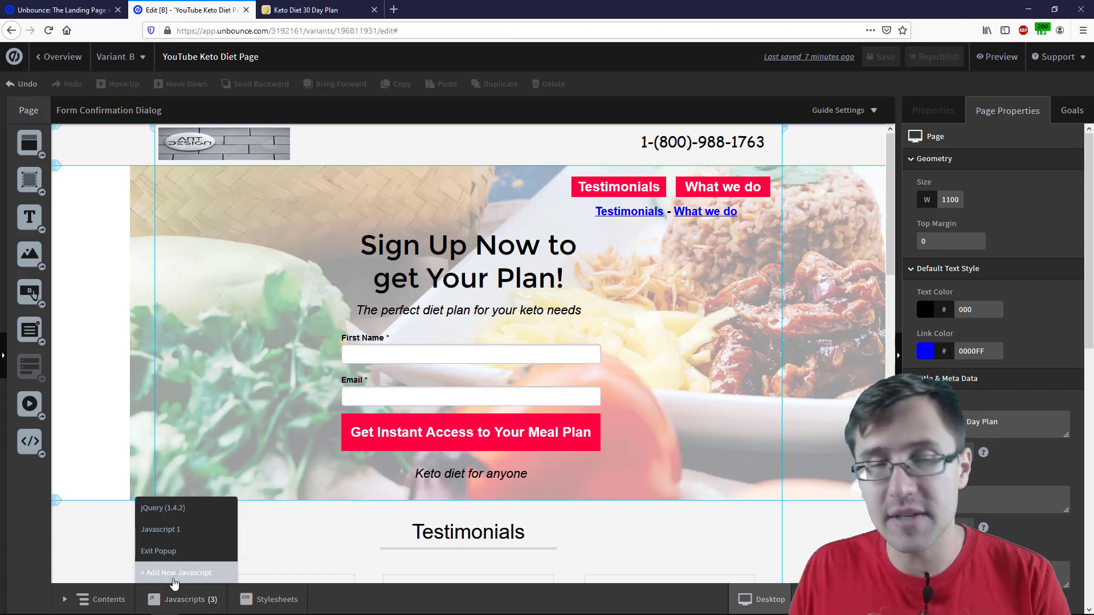
click(174, 573)
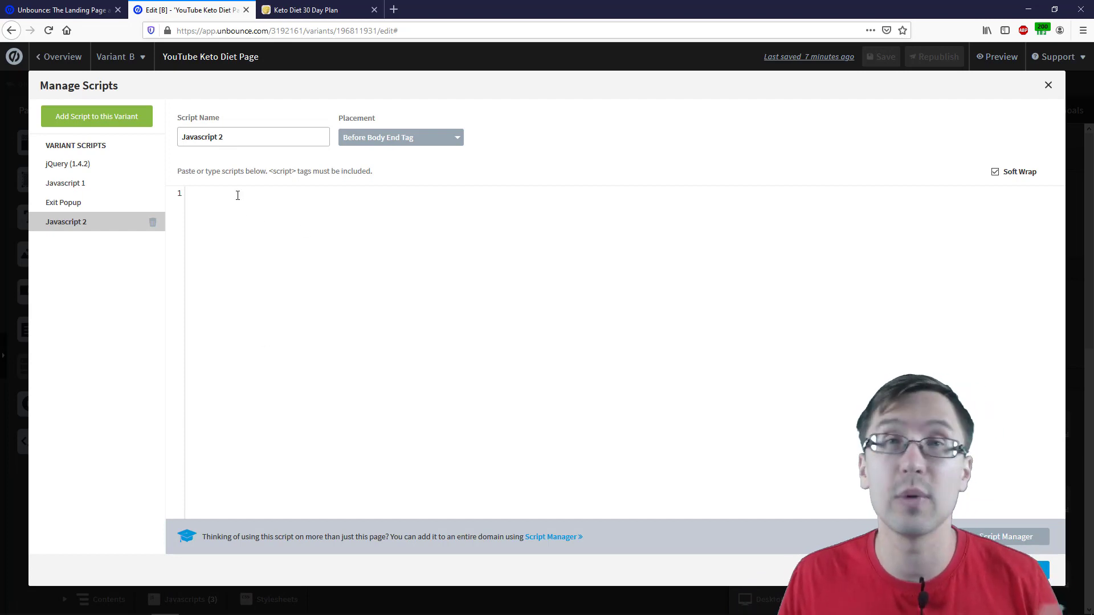
click(396, 144)
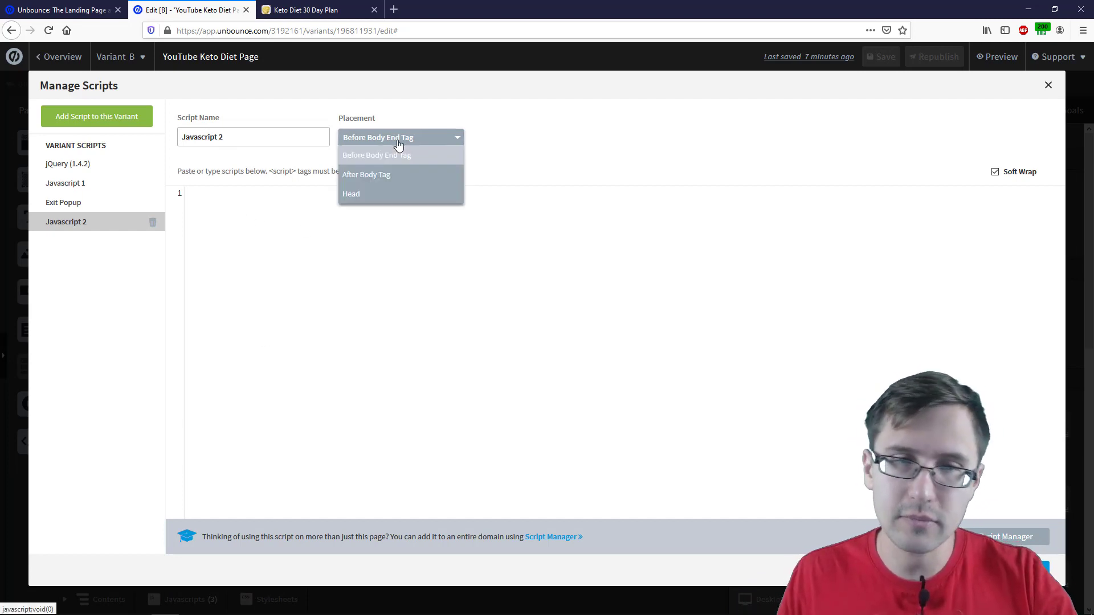
click(365, 196)
click(256, 222)
key(ctrl+v)
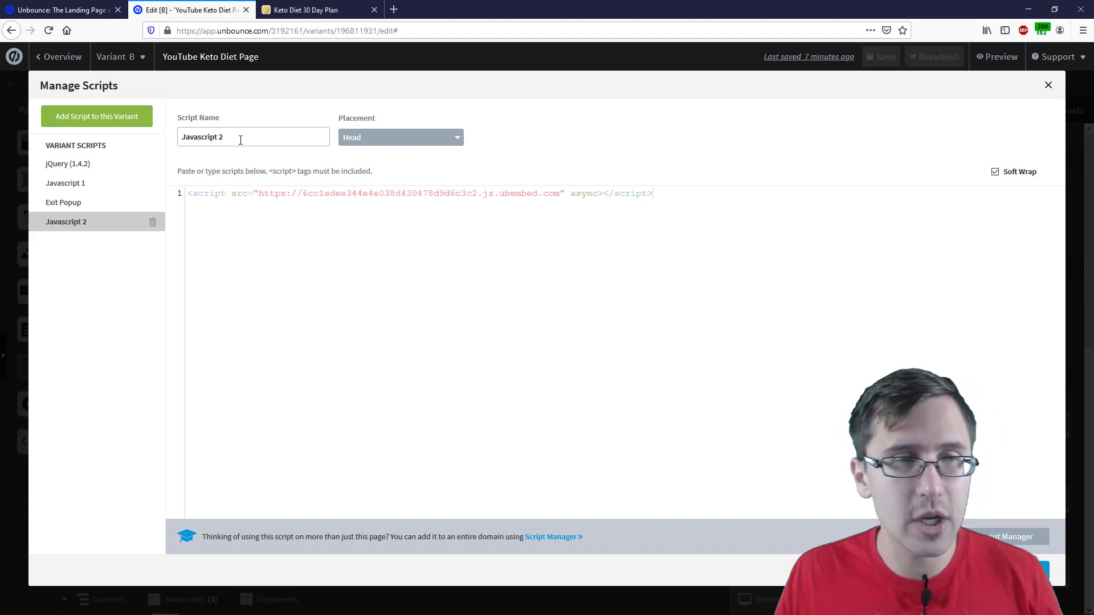
triple_click(241, 140)
text(S)
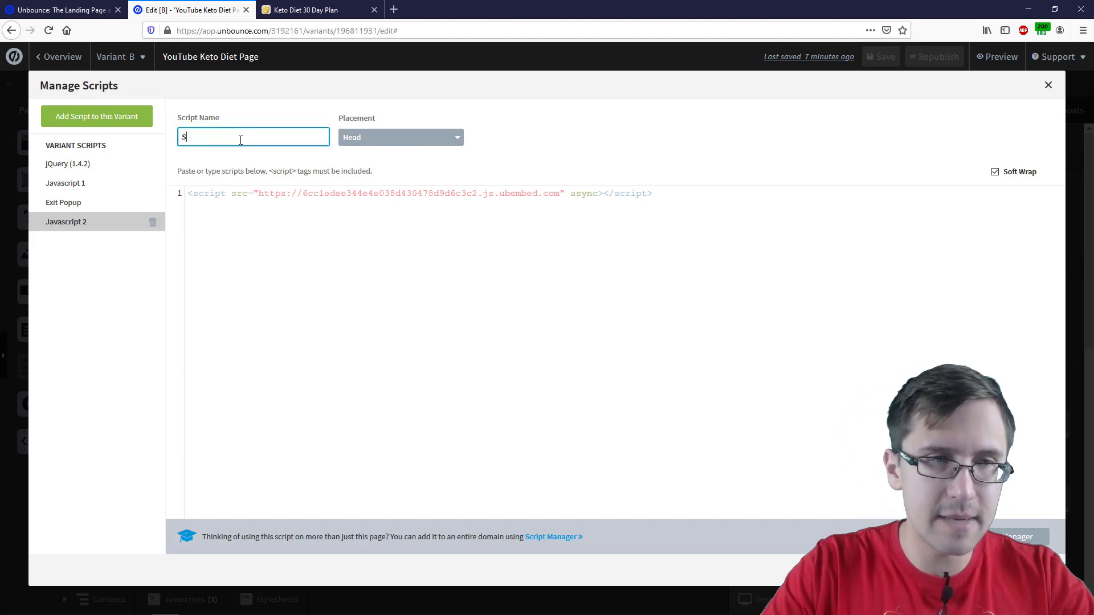
text(ticky Bar)
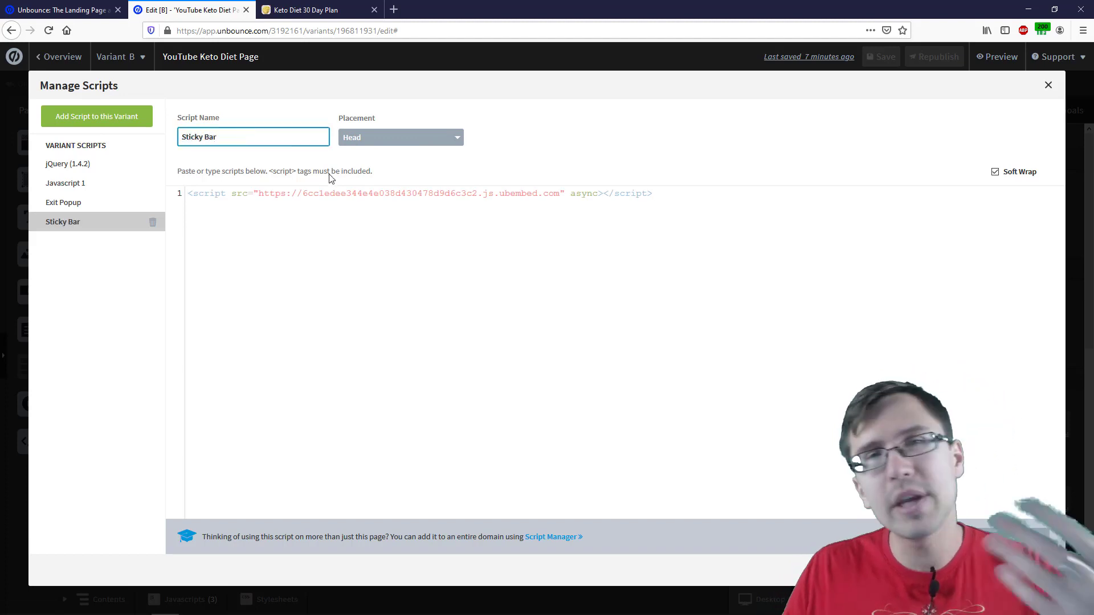
click(1025, 569)
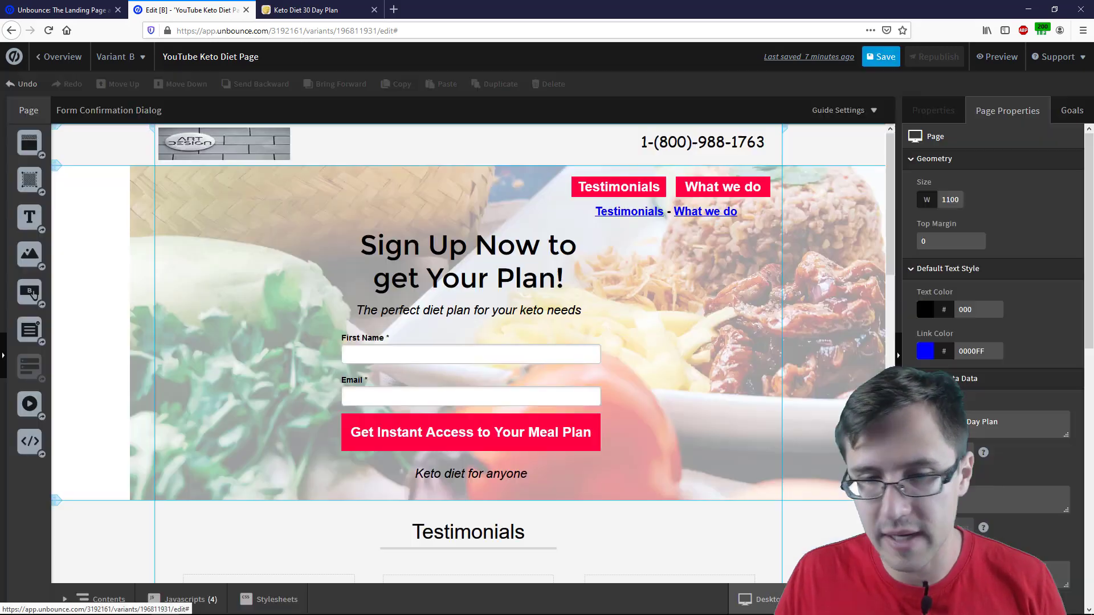
- Review Javascript 1's code in the script list and close it unchanged
click(188, 602)
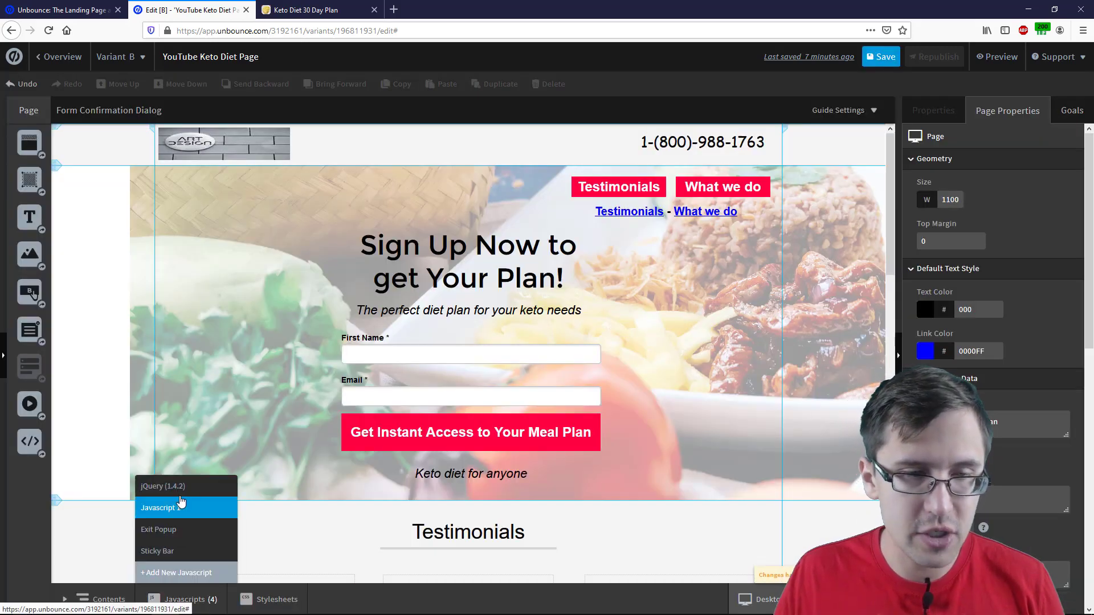
click(174, 513)
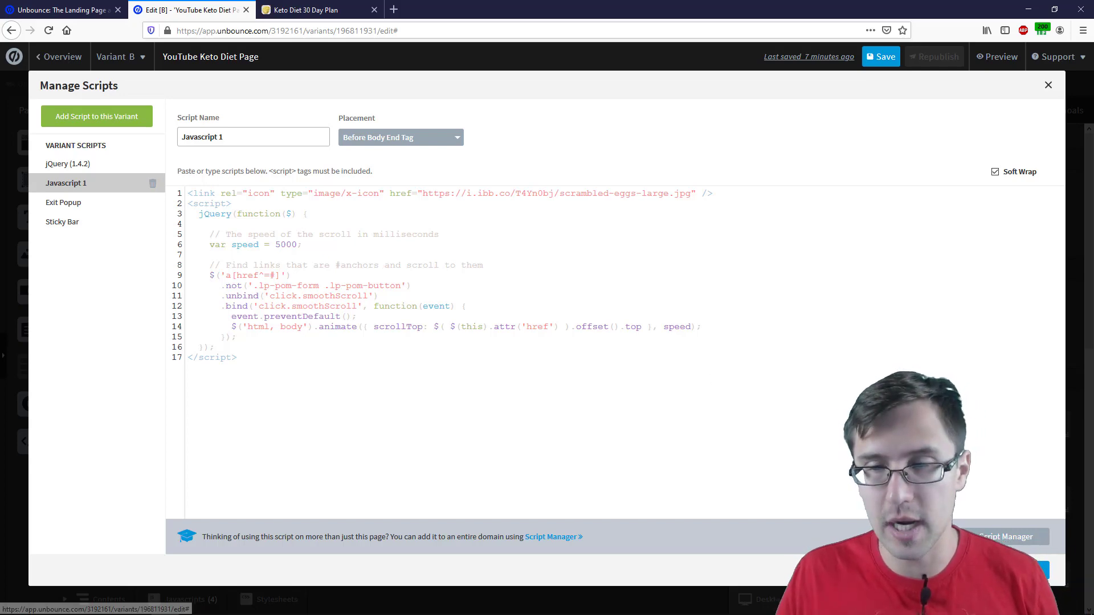
click(1026, 570)
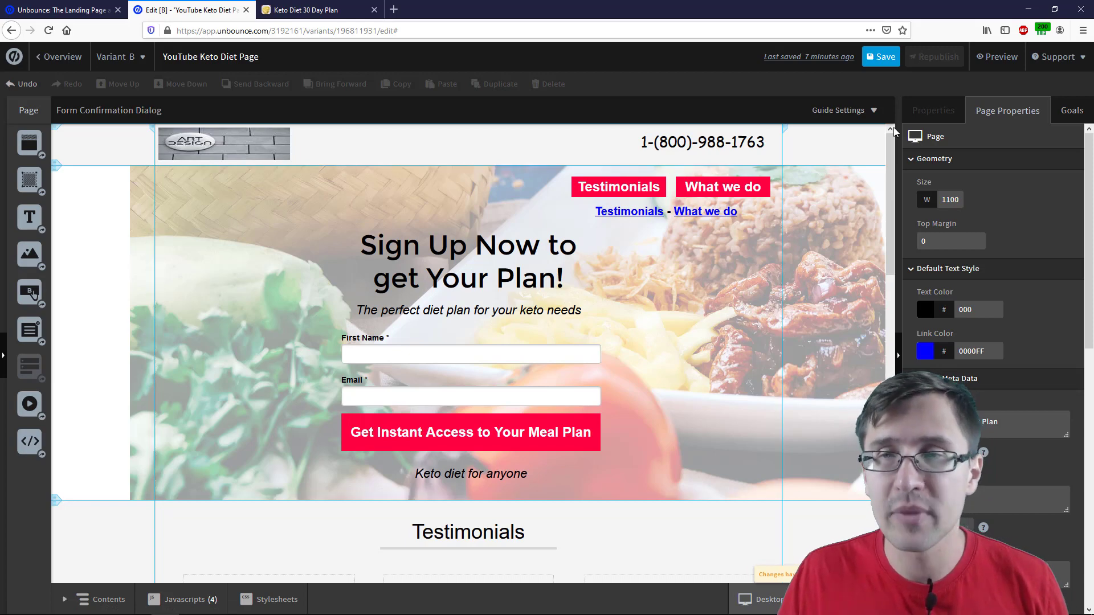
- Save and republish the YouTube Keto Diet Page, then return to the Sticky Bar for Book Campaign overview
click(881, 62)
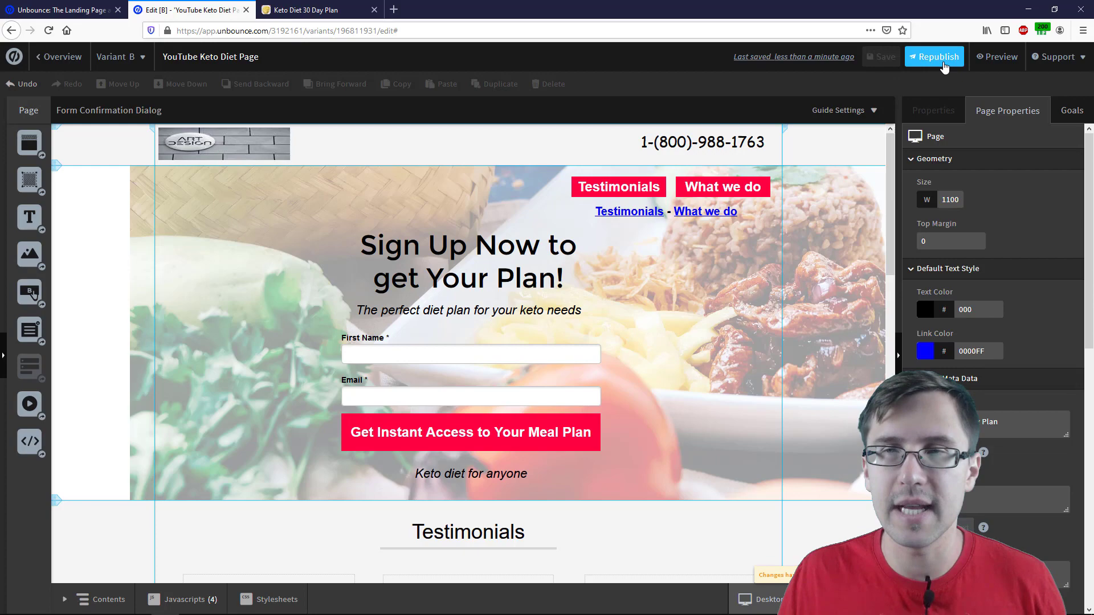
click(938, 60)
click(651, 478)
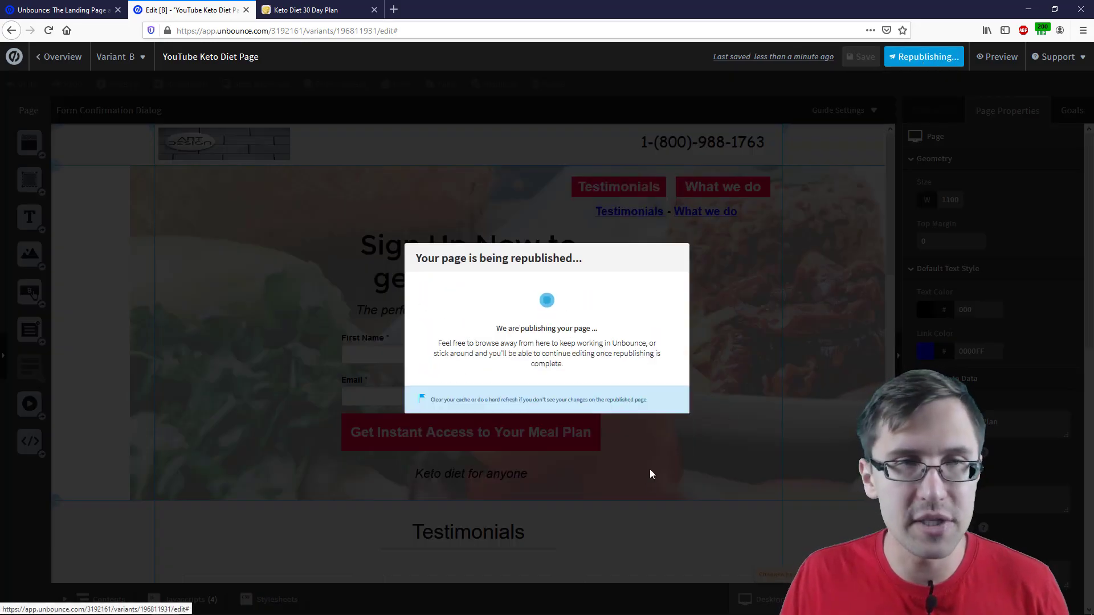
click(102, 10)
scroll(566, 396, down, 3)
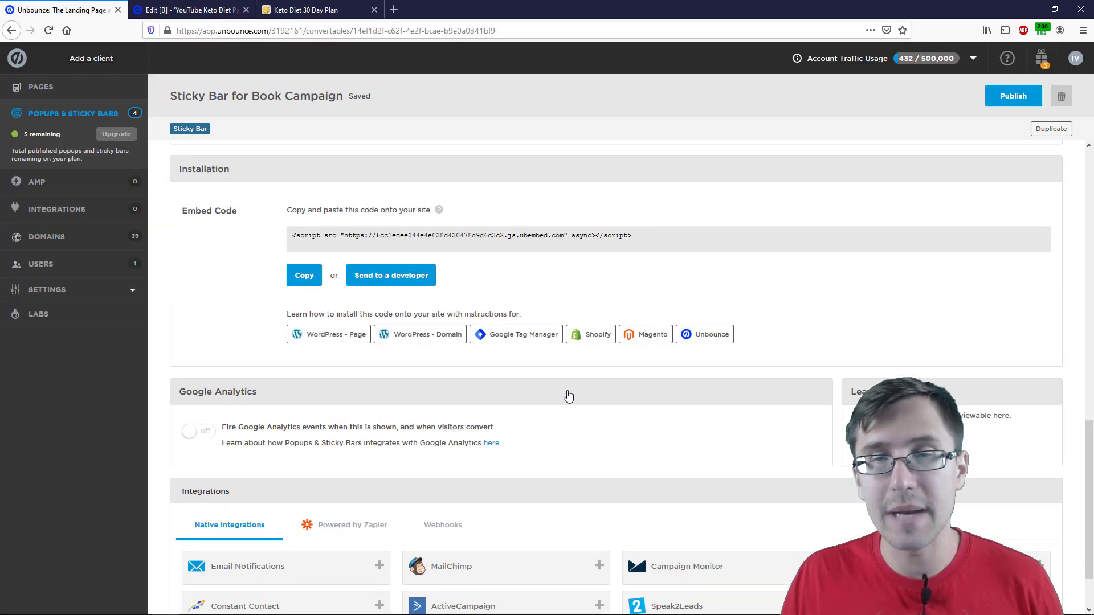
- Publish the Sticky Bar for Book Campaign, confirming with 'Installed. Publish Now!'
scroll(567, 393, up, 10)
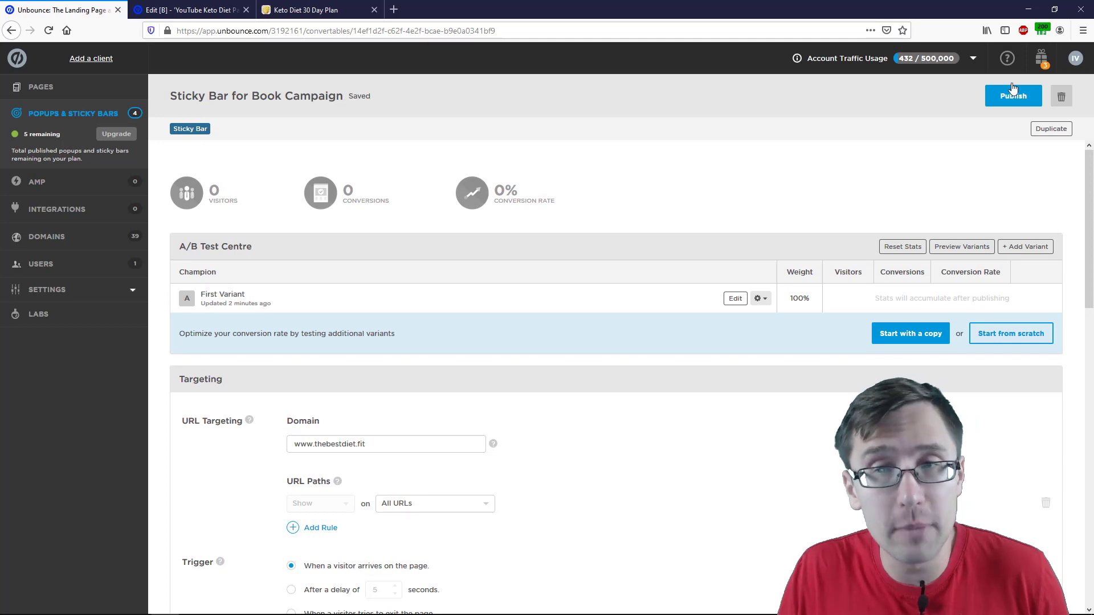
click(1002, 98)
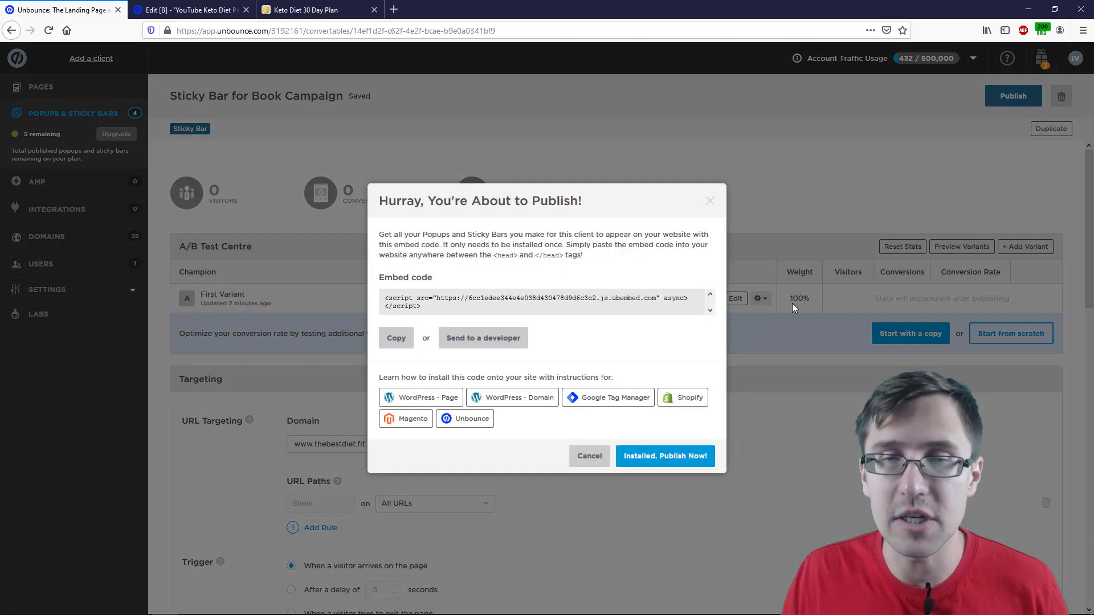
click(676, 459)
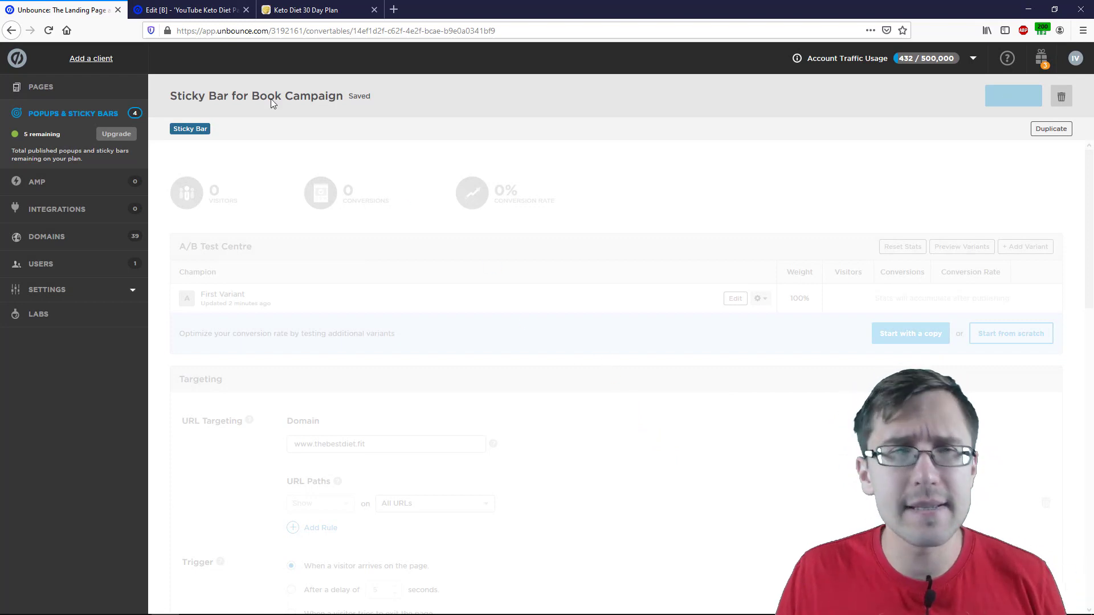
- Dismiss the changes-are-live message in the landing page editor and recheck the sticky bar overview
click(215, 10)
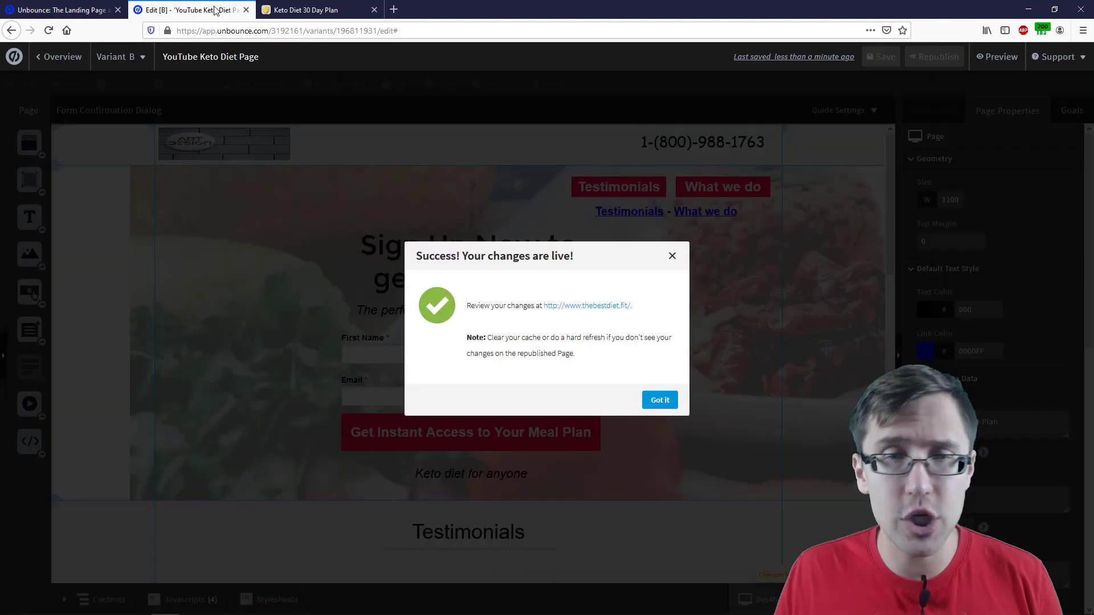
click(667, 403)
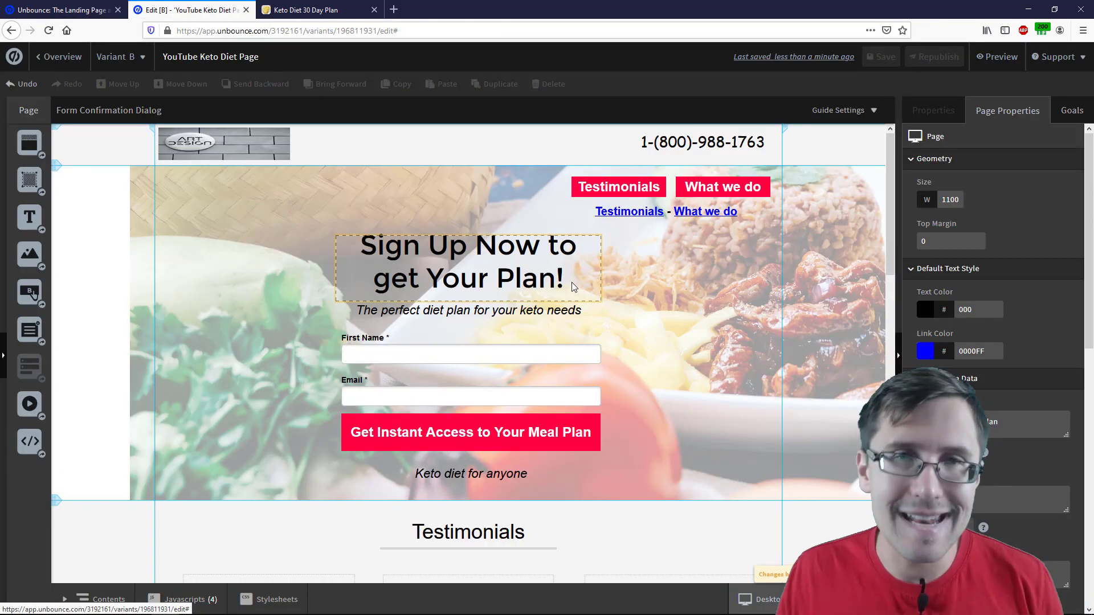
click(63, 10)
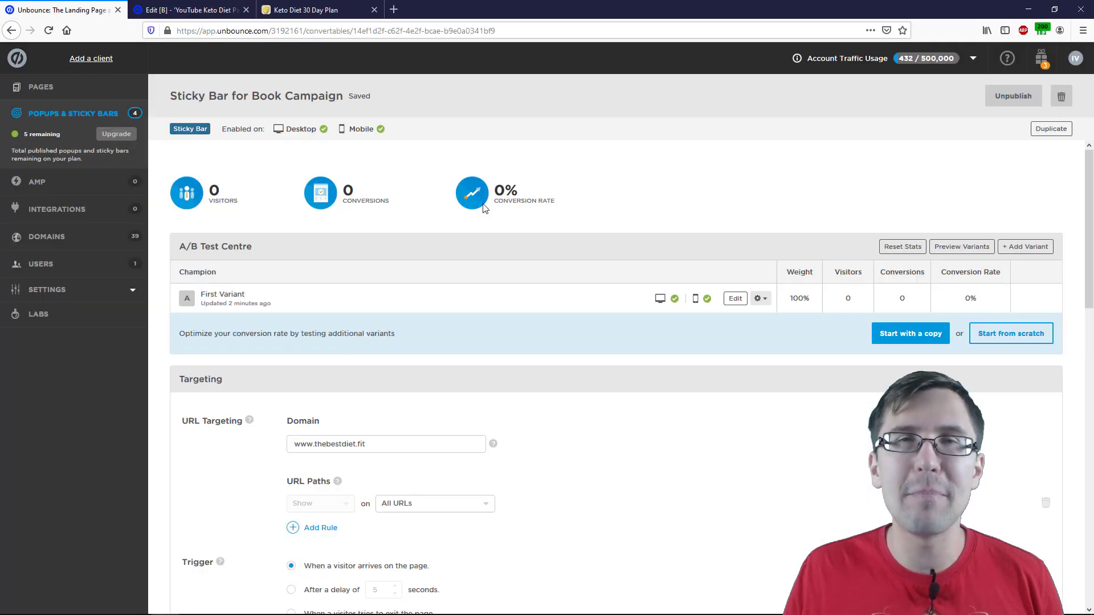
mouse_move(486, 204)
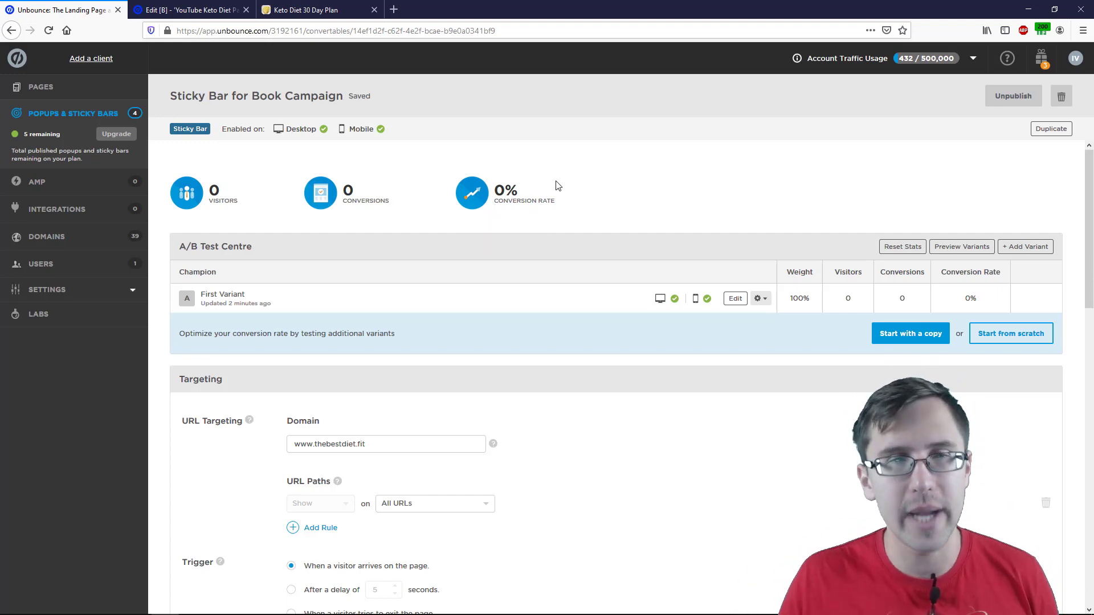
click(205, 10)
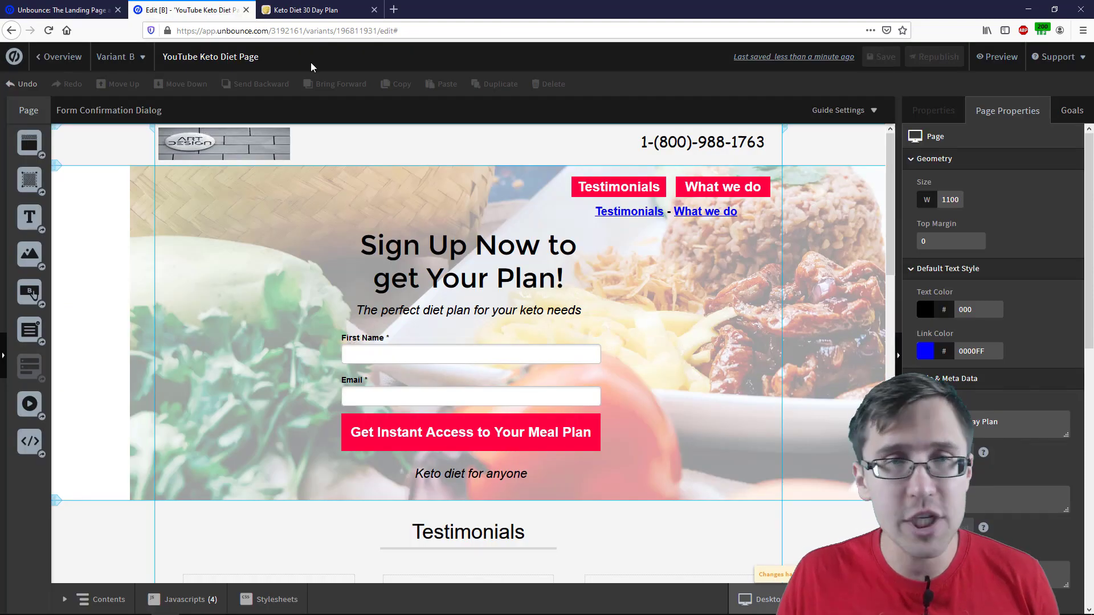
- Reload the live Keto Diet 30 Day Plan page and scroll to check for the sticky bar
click(302, 10)
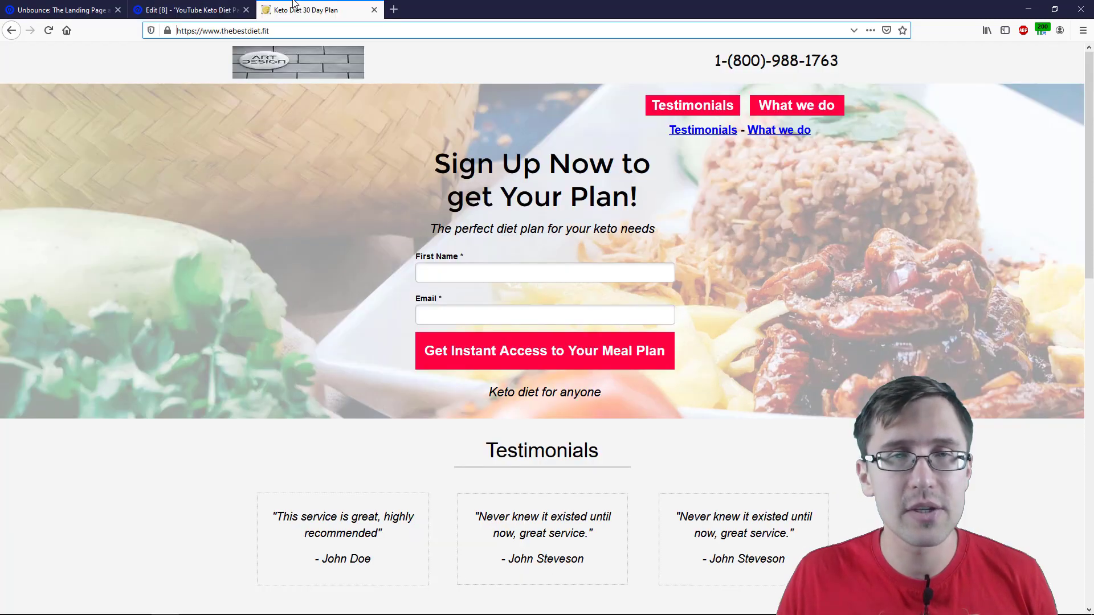
click(49, 31)
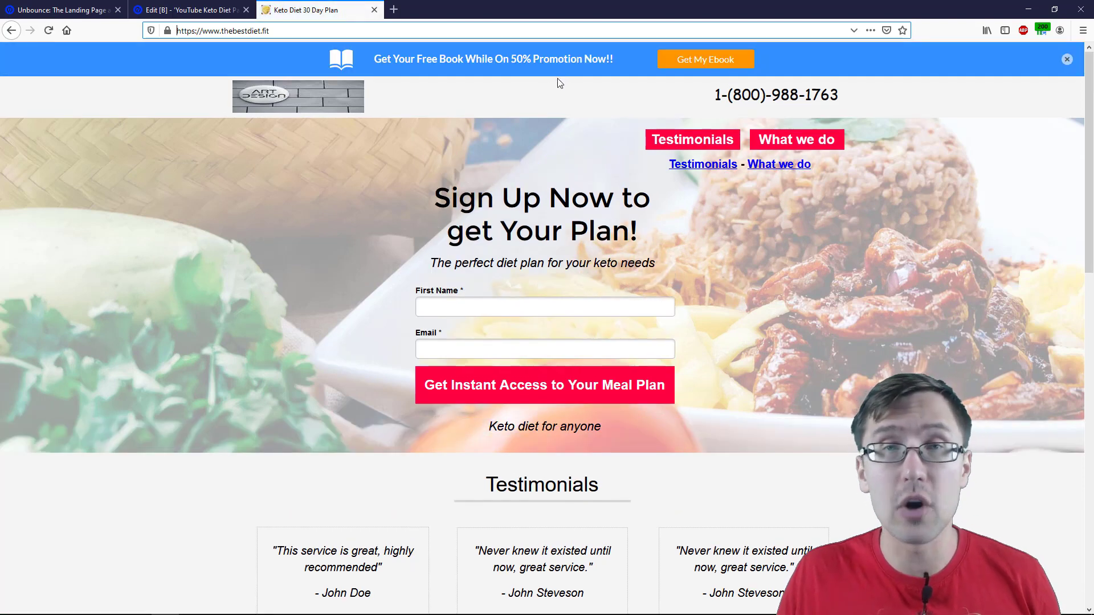
scroll(485, 193, down, 7)
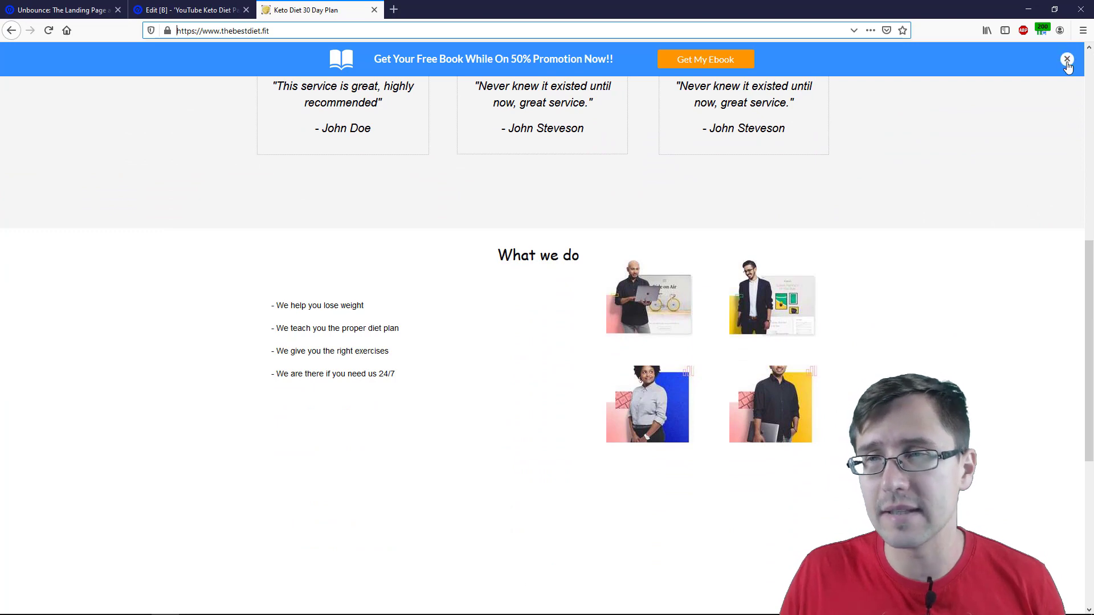
scroll(836, 267, up, 7)
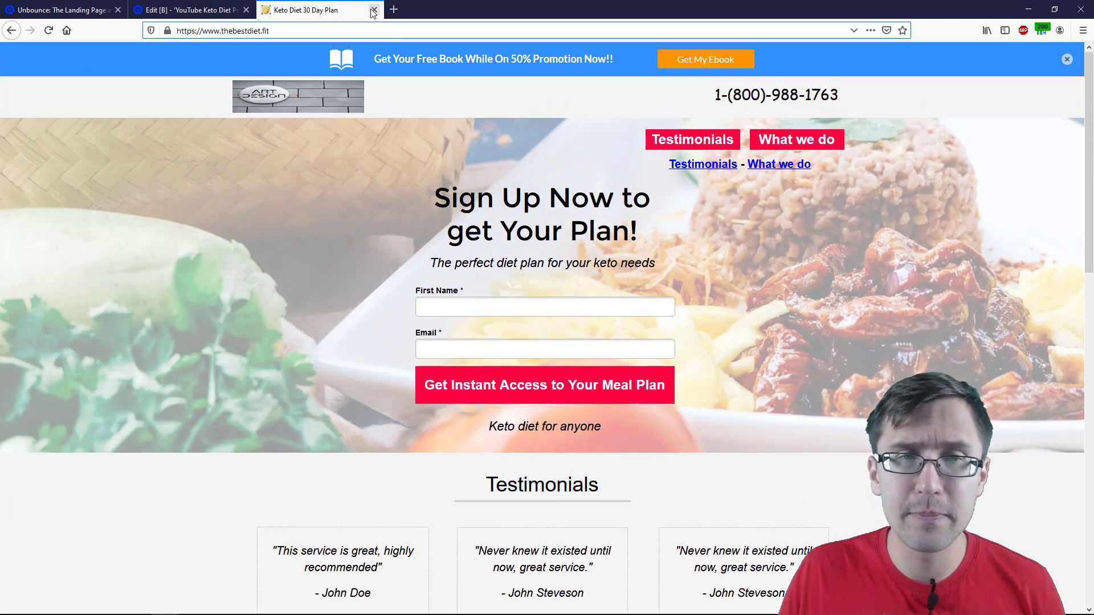
- Close the exit-intent ebook popup and highlight the blue bar's 'Get Your Free Book' promotion text
mouse_move(300, 11)
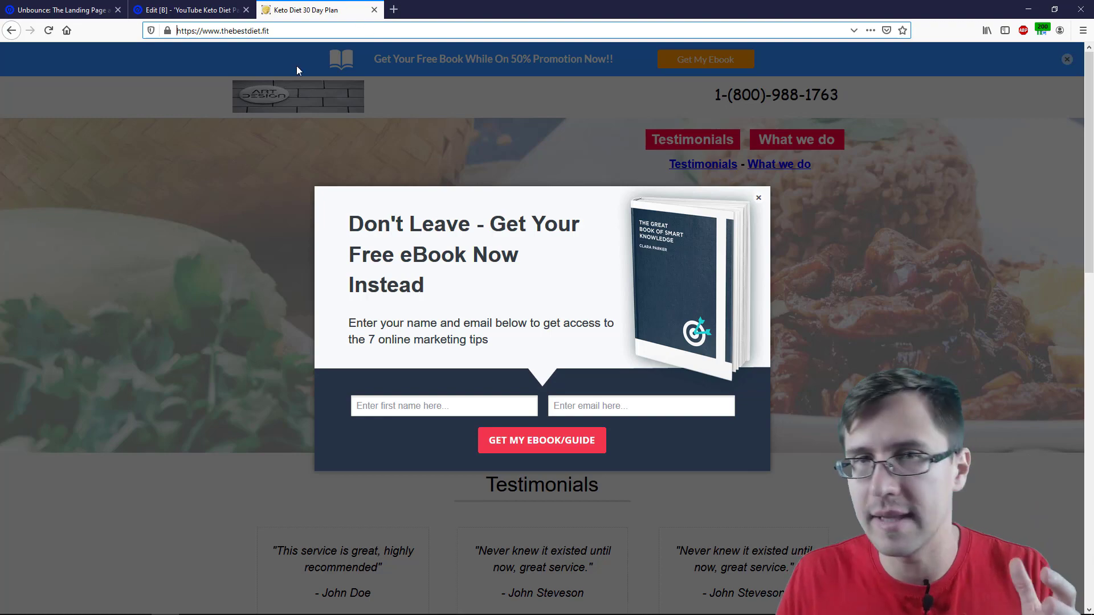
click(760, 199)
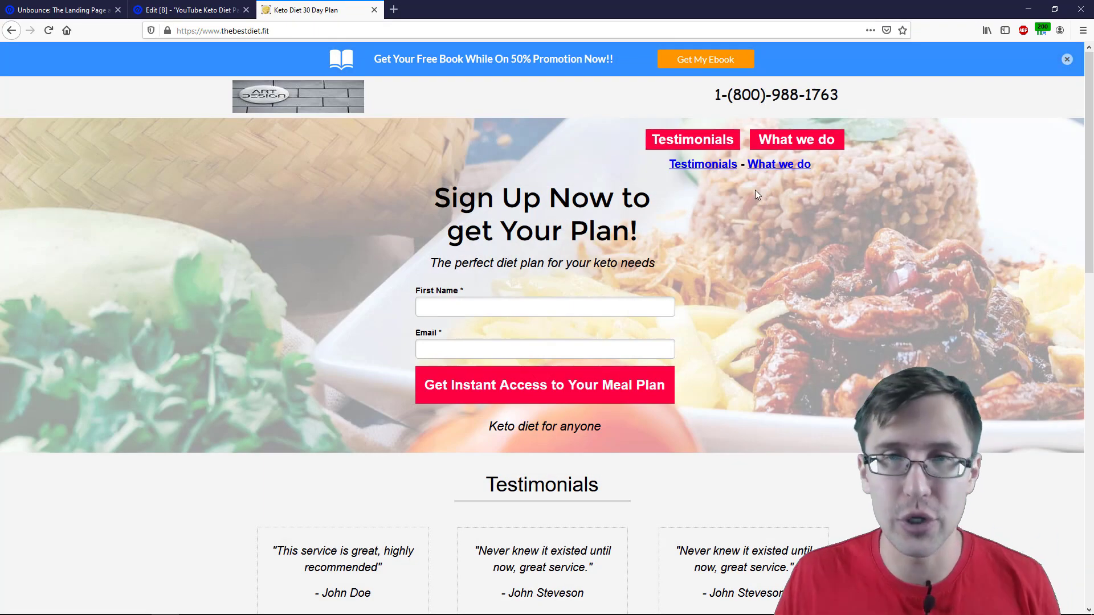
scroll(600, 222, down, 4)
scroll(603, 228, up, 4)
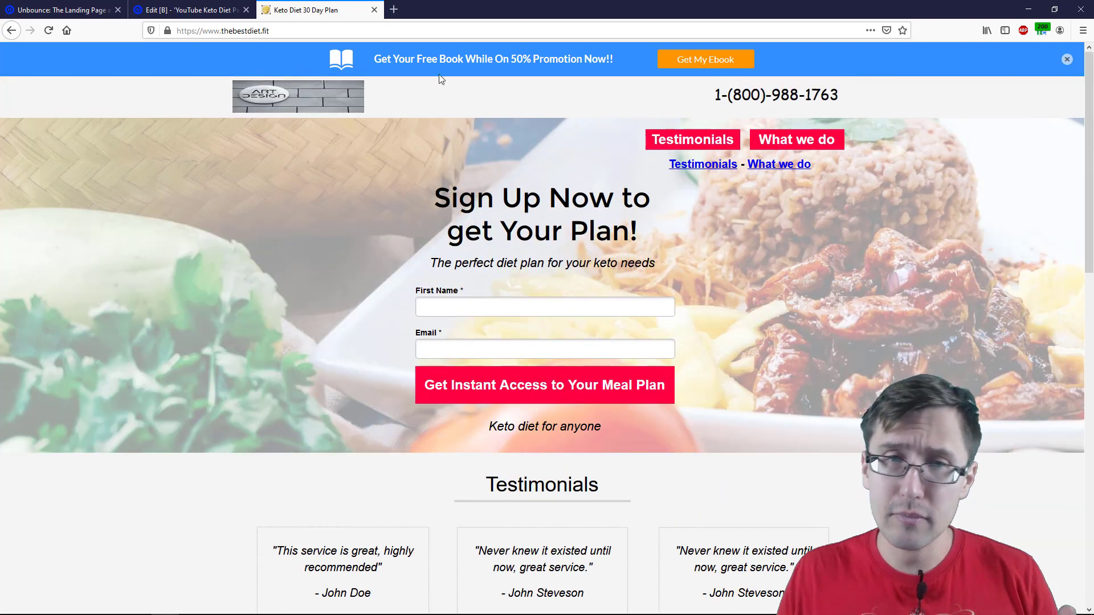
drag(416, 54, 576, 57)
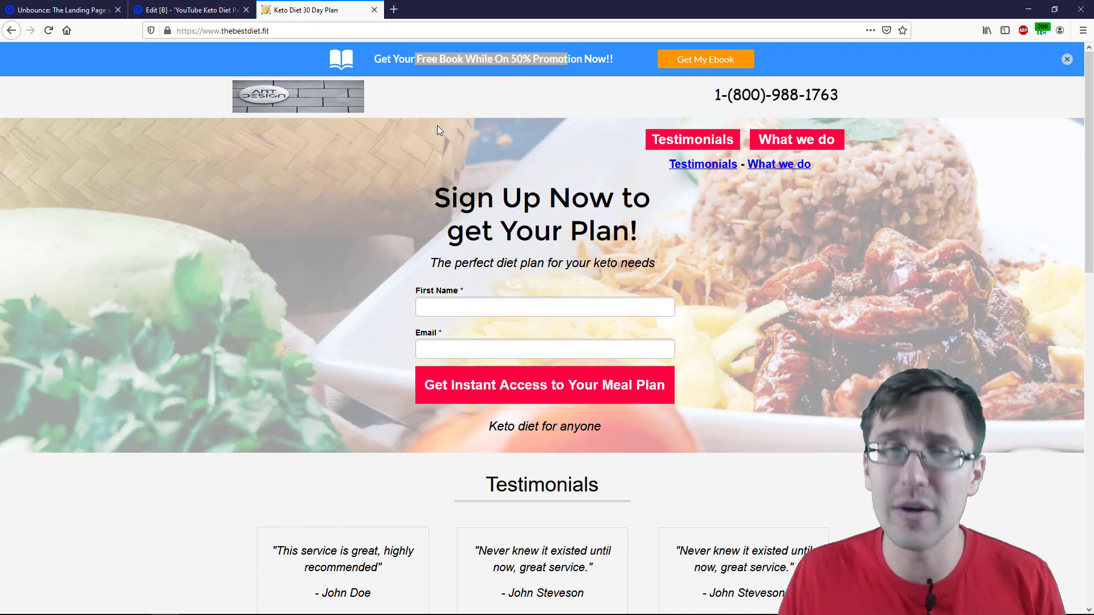
click(390, 67)
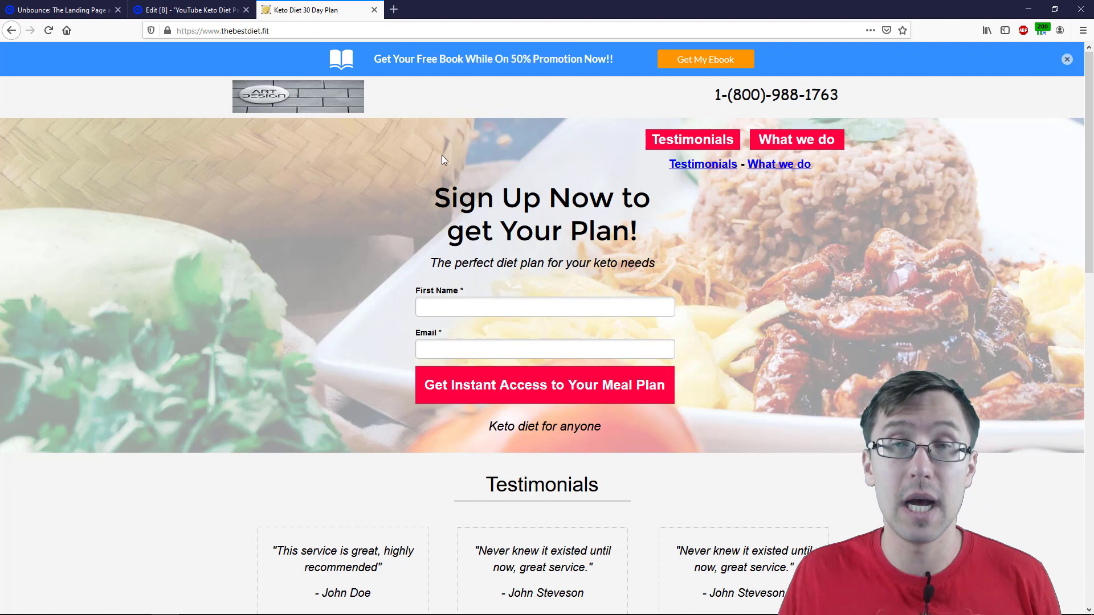